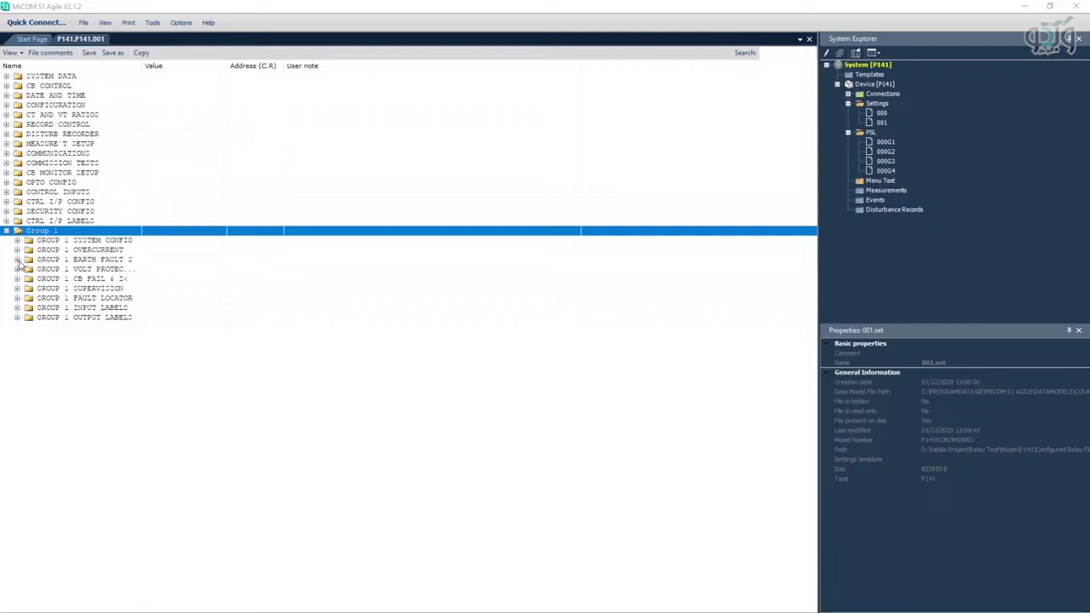
Step: Expand Group 1 Earth Fault 2 and keep IN2> Pol at Zero Sequence after trying Neg Sequence
{"action": "left_click", "coordinate": [18, 259]}
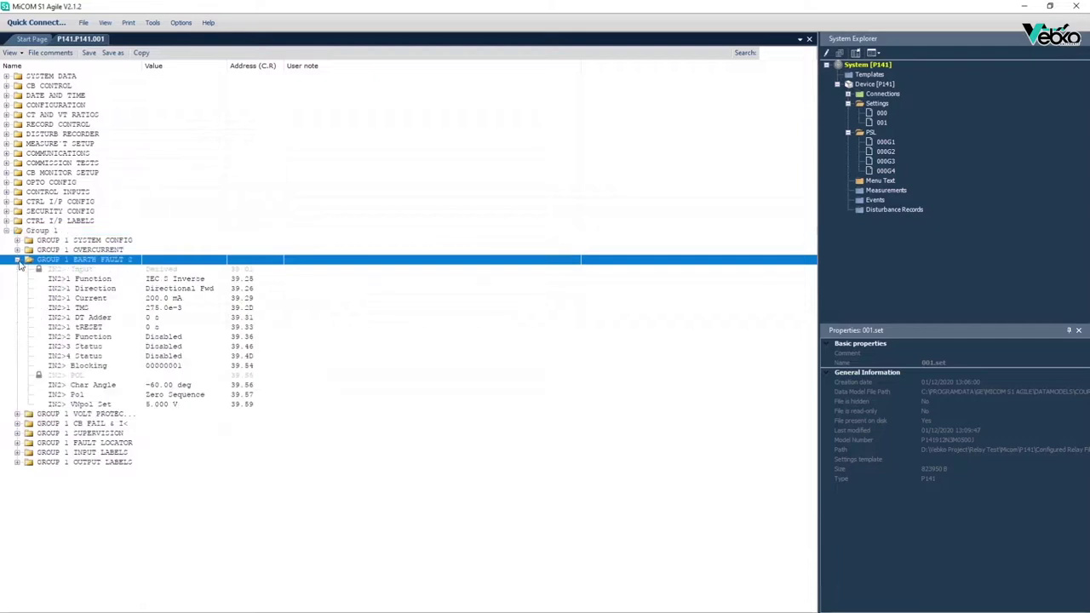
{"action": "double_click", "coordinate": [77, 395]}
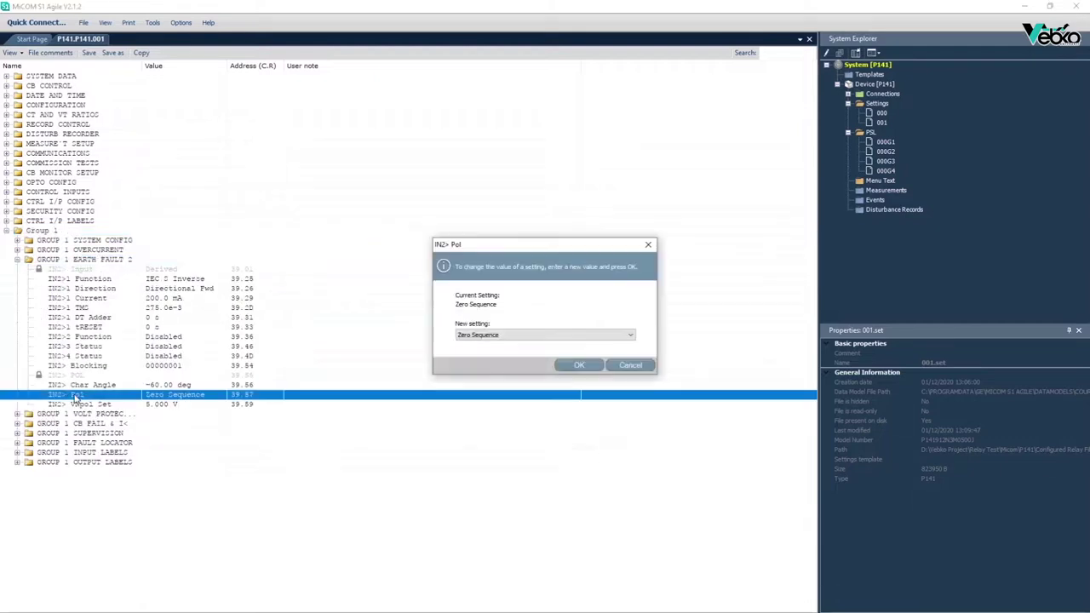
{"action": "key", "text": "Down"}
{"action": "key", "text": "Up"}
{"action": "key", "text": "Escape"}
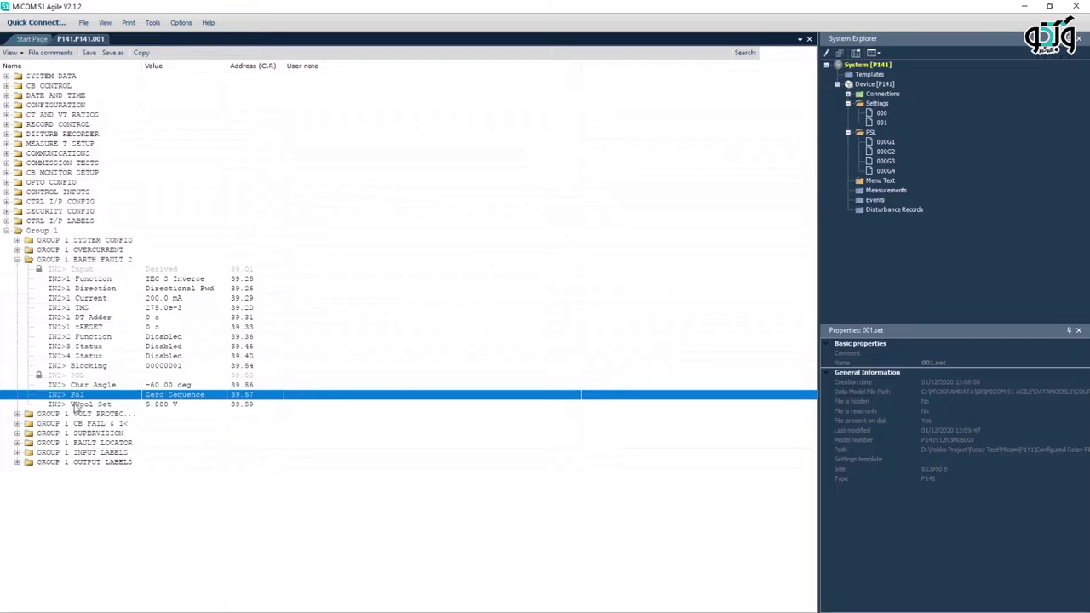
{"action": "double_click", "coordinate": [76, 405]}
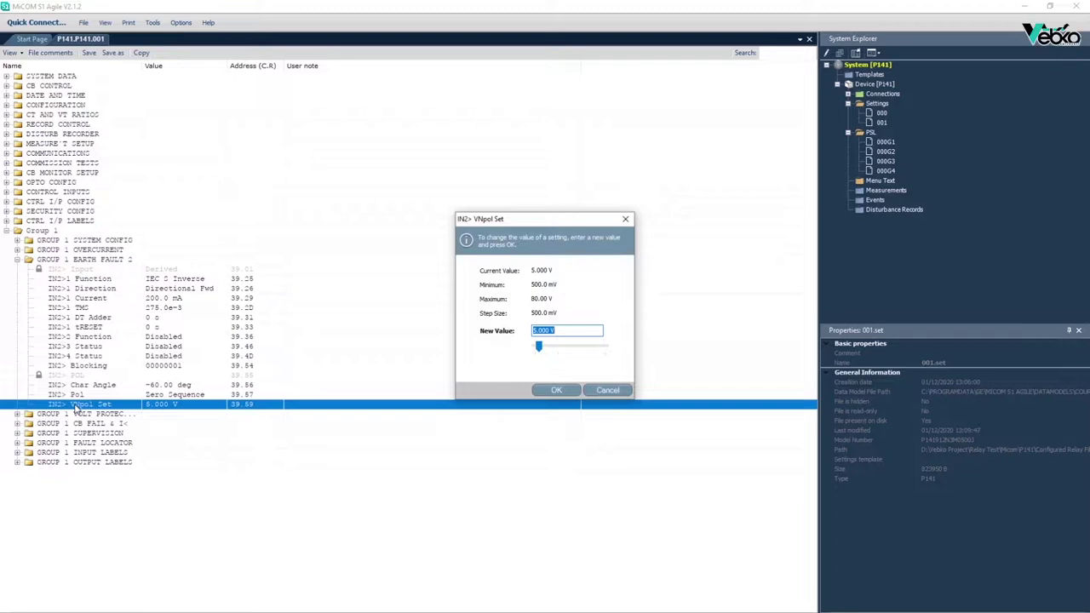
{"action": "key", "text": "Escape"}
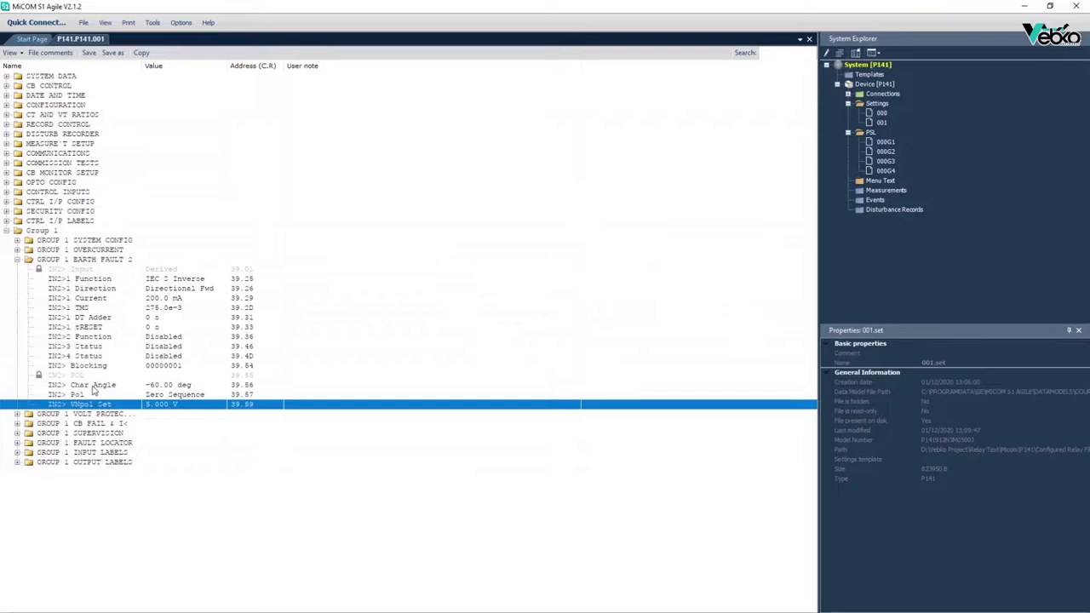
{"action": "double_click", "coordinate": [94, 386]}
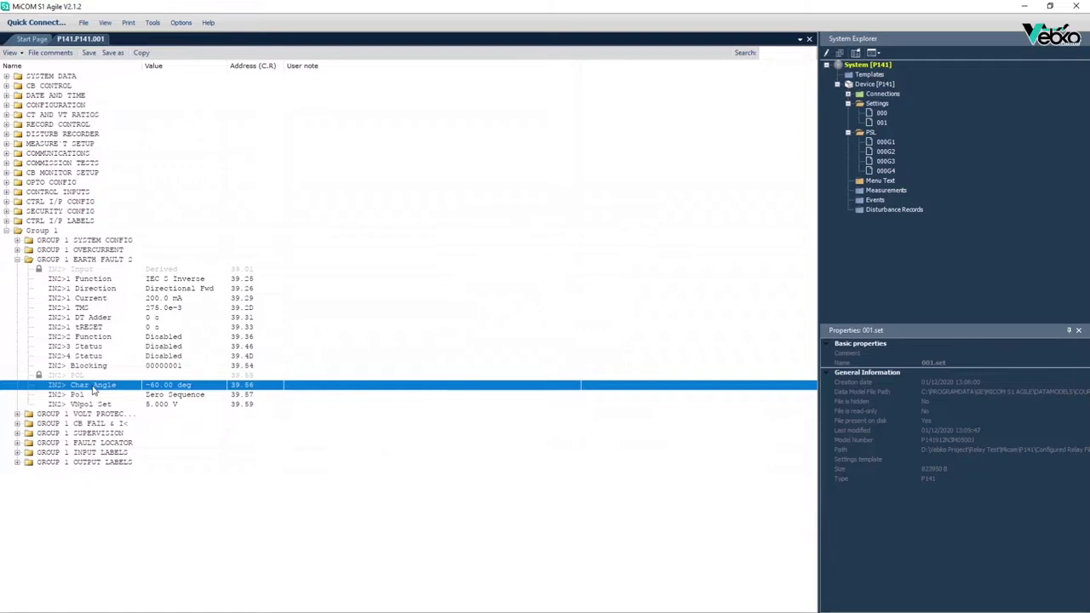
{"action": "left_click", "coordinate": [7, 232]}
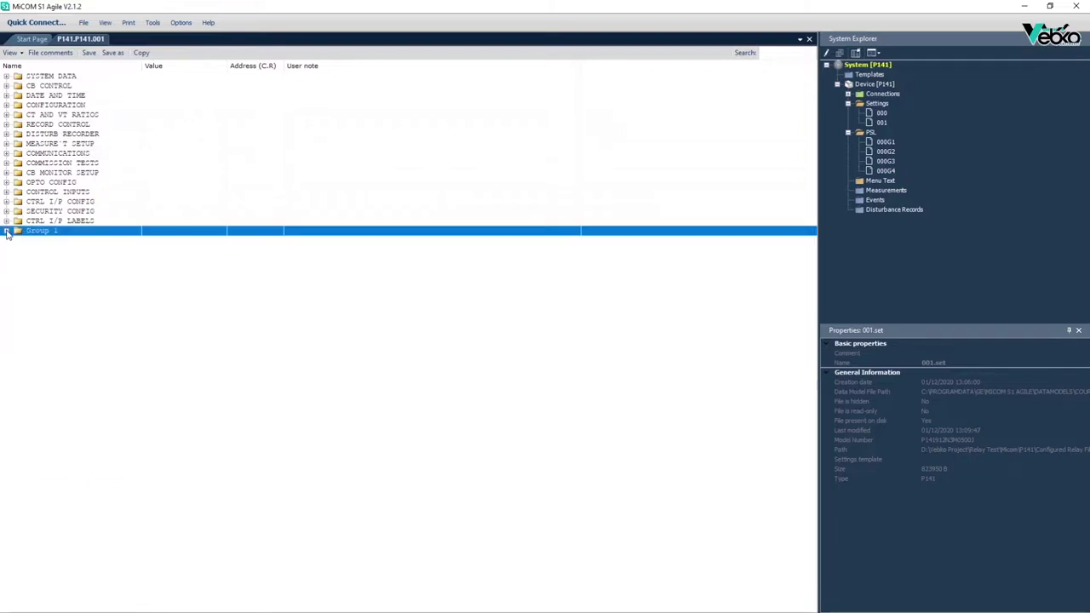
Step: Expand CONFIGURATION and verify Earth Fault 1 reads Disabled and Earth Fault 2 Enabled, changing nothing
{"action": "left_click", "coordinate": [7, 232]}
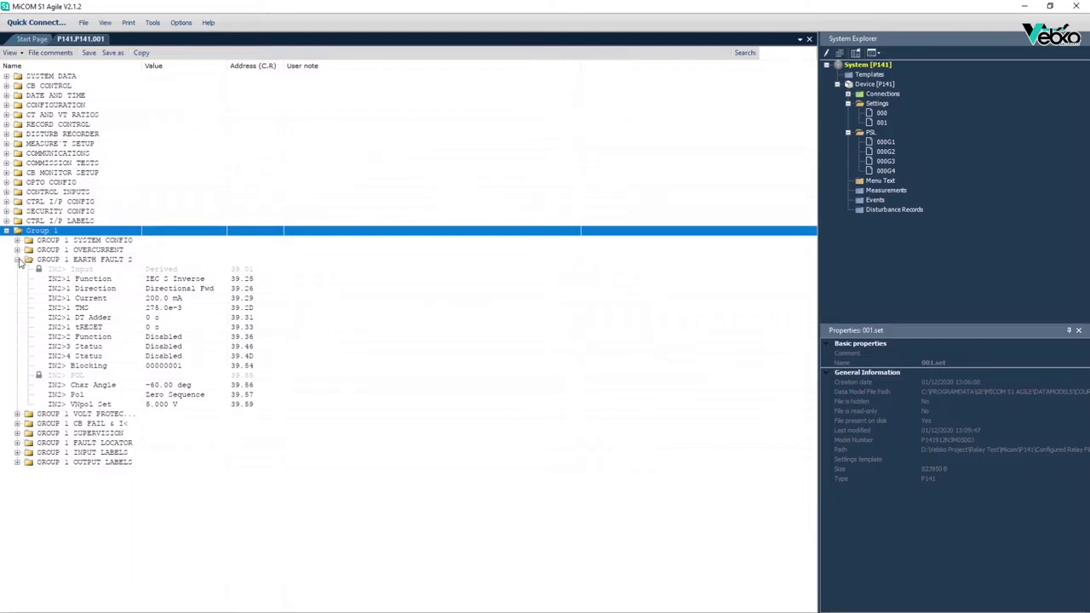
{"action": "left_click", "coordinate": [7, 105]}
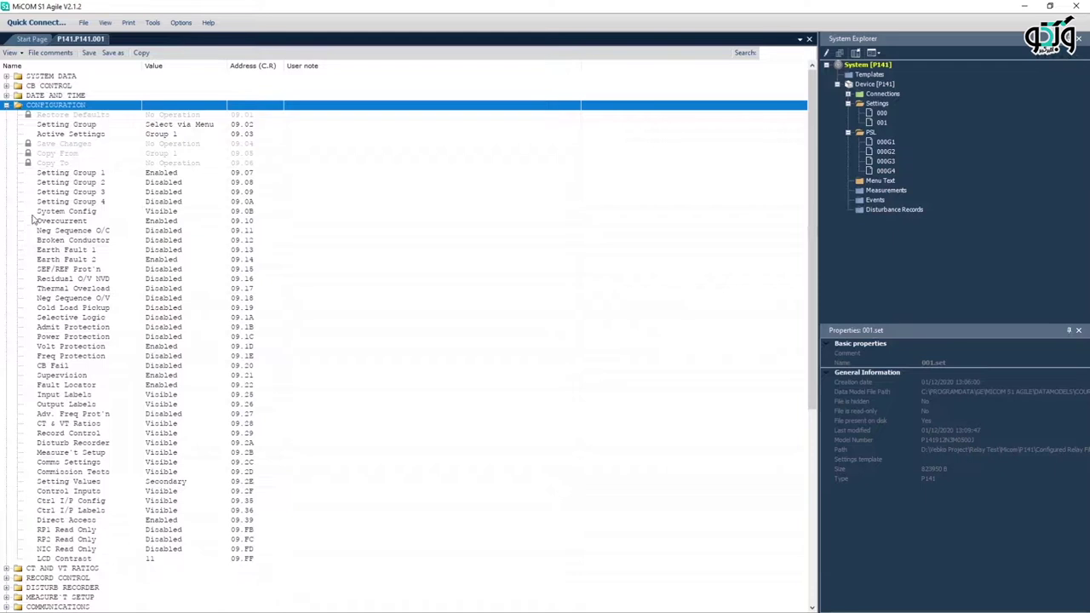
{"action": "left_click", "coordinate": [52, 251]}
{"action": "double_click", "coordinate": [53, 252]}
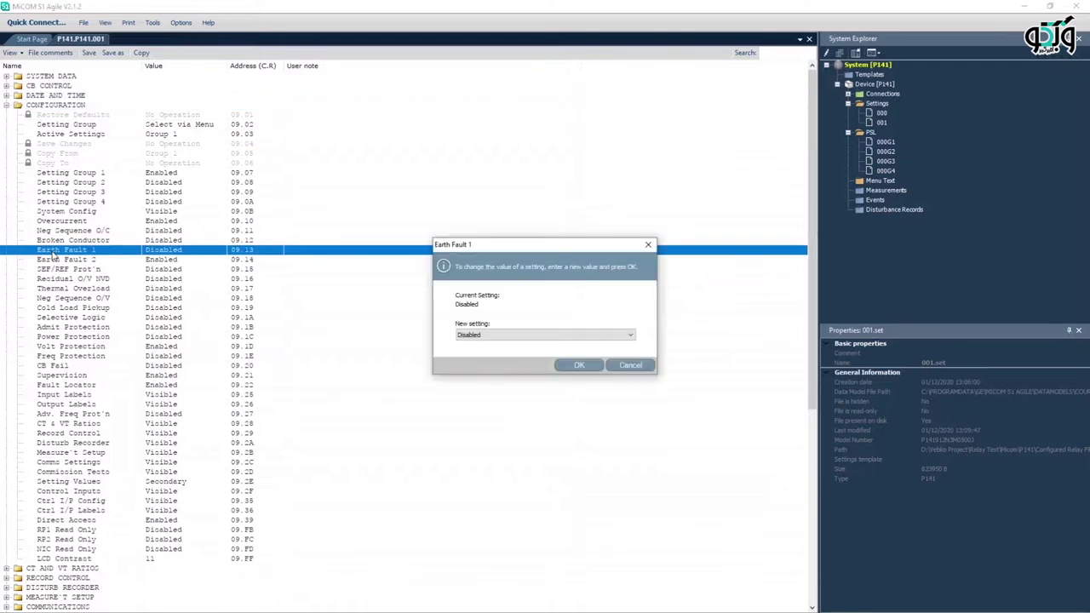
{"action": "key", "text": "Escape"}
{"action": "double_click", "coordinate": [56, 260]}
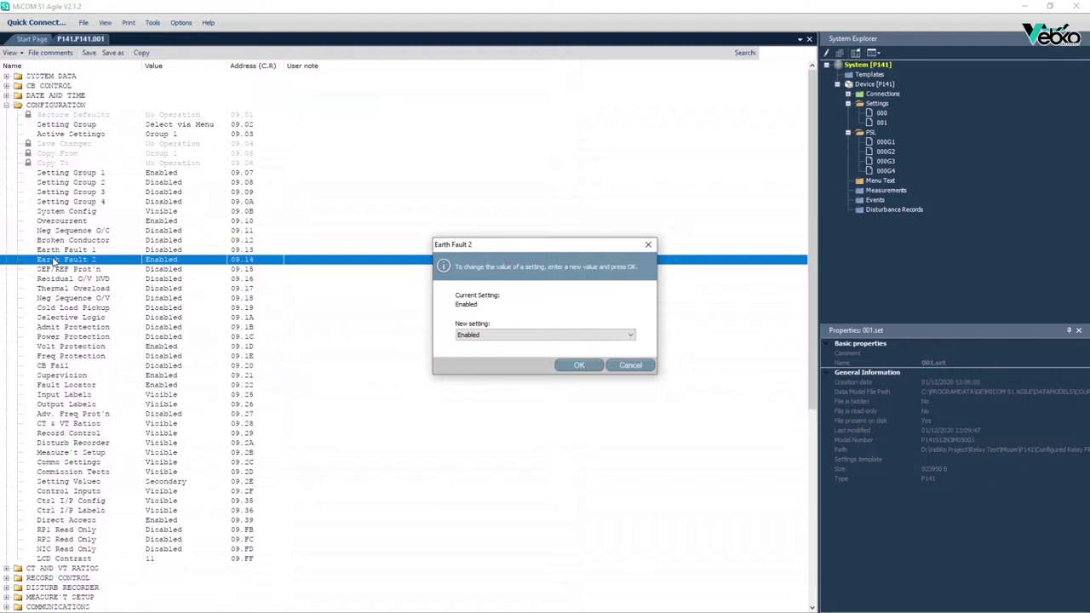
{"action": "key", "text": "Return"}
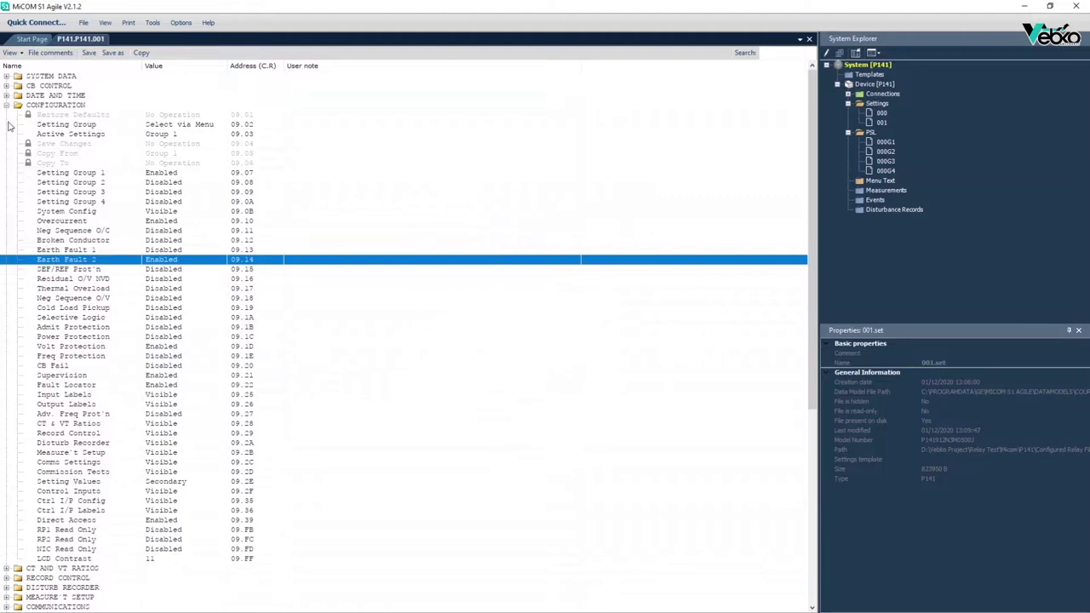
Step: Collapse CONFIGURATION, review the IN2>1 Function, Direction, Current, TMS, Char Angle and VNpol Set rows, then inspect IN2> Blocking (00000001)
{"action": "left_click", "coordinate": [6, 105]}
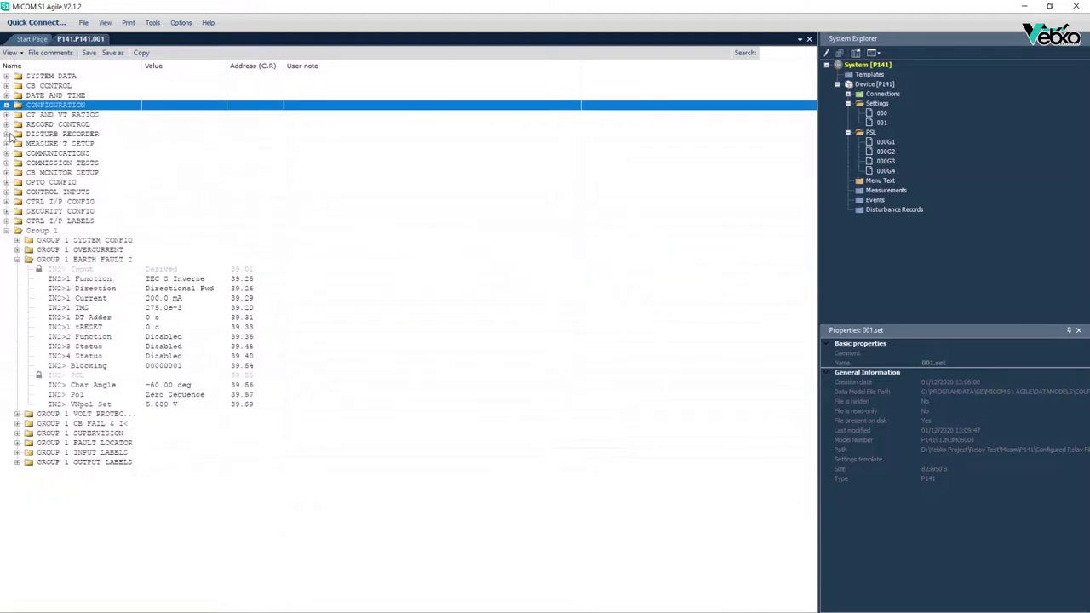
{"action": "left_click", "coordinate": [41, 260]}
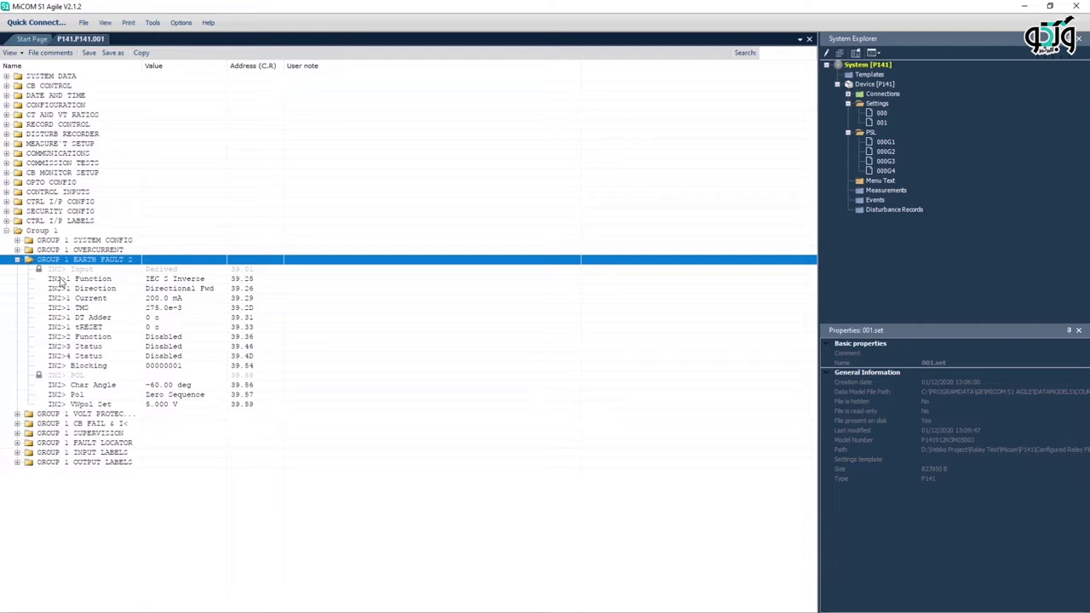
{"action": "left_click", "coordinate": [75, 283]}
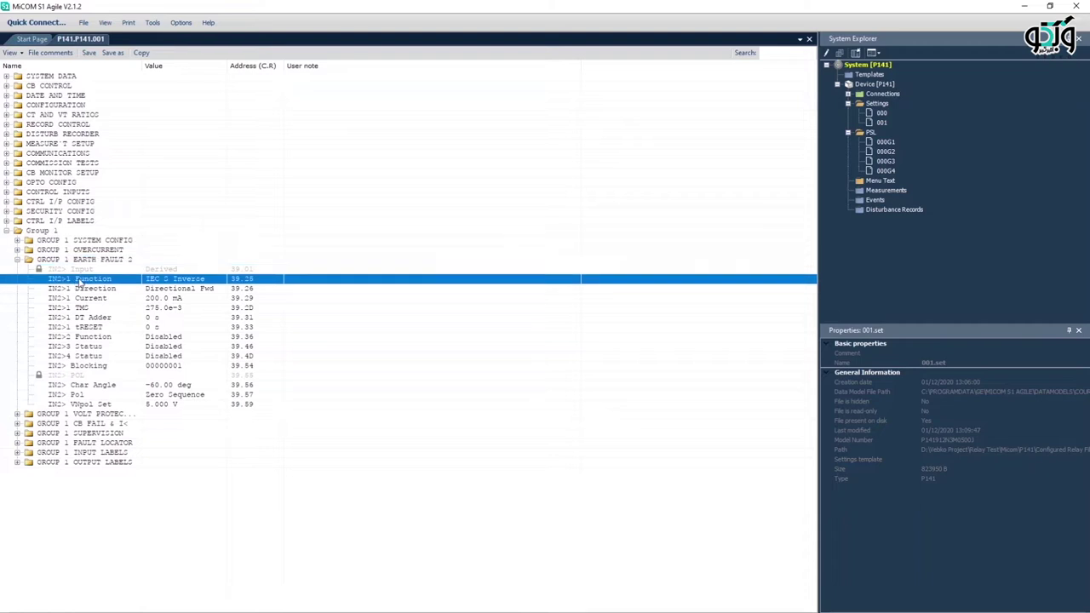
{"action": "left_click", "coordinate": [87, 289]}
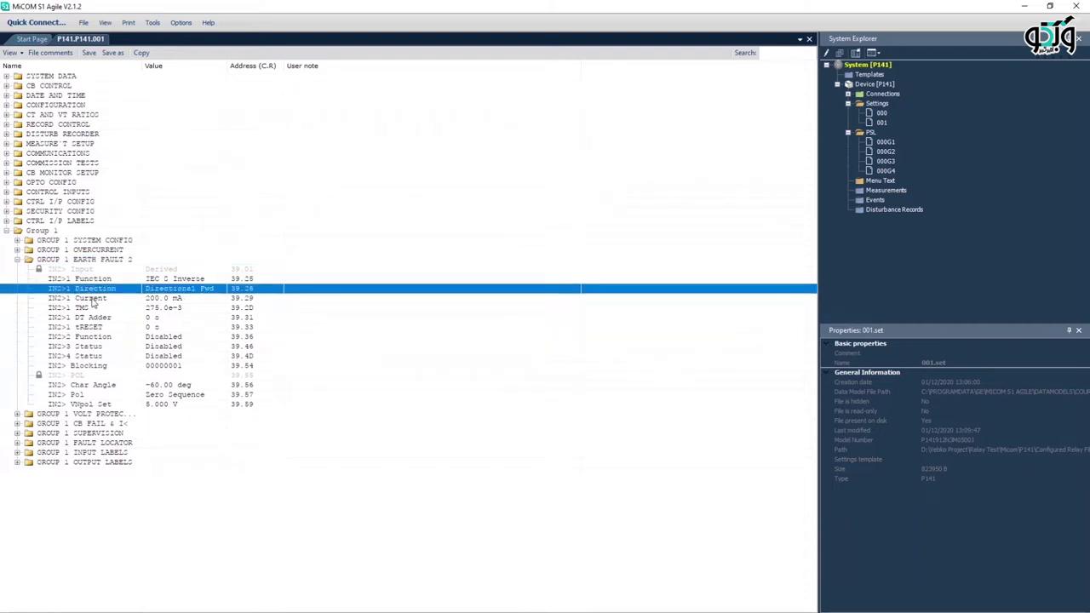
{"action": "left_click", "coordinate": [94, 300]}
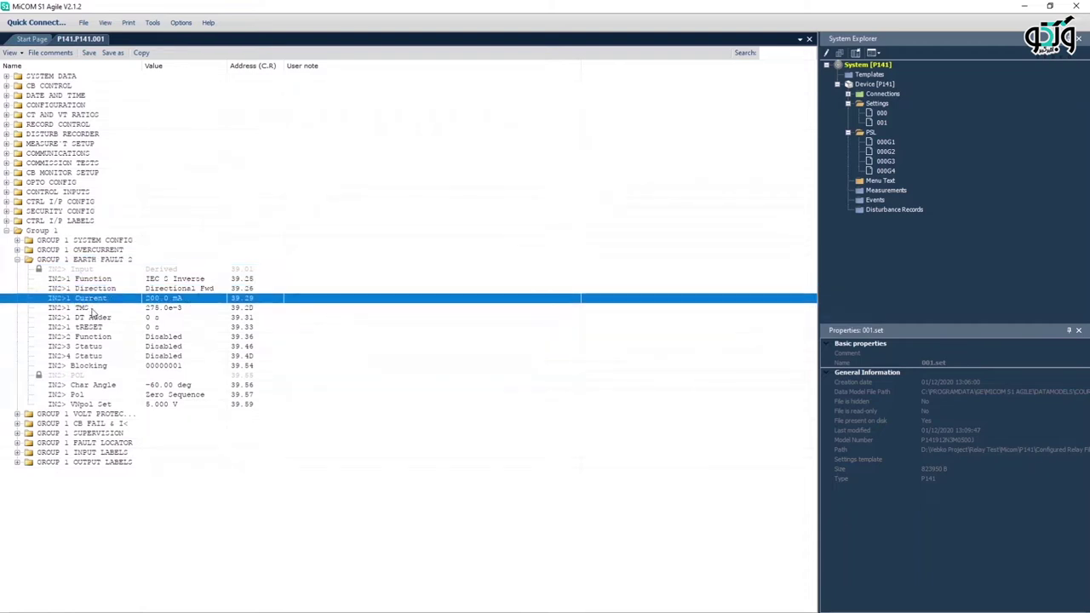
{"action": "left_click", "coordinate": [92, 308]}
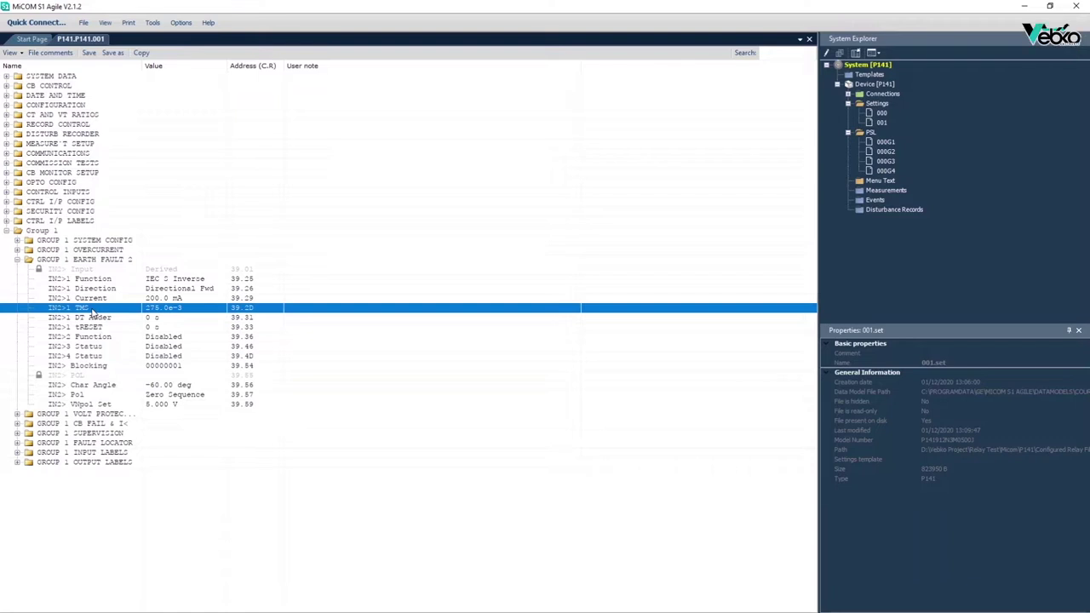
{"action": "left_click", "coordinate": [100, 389]}
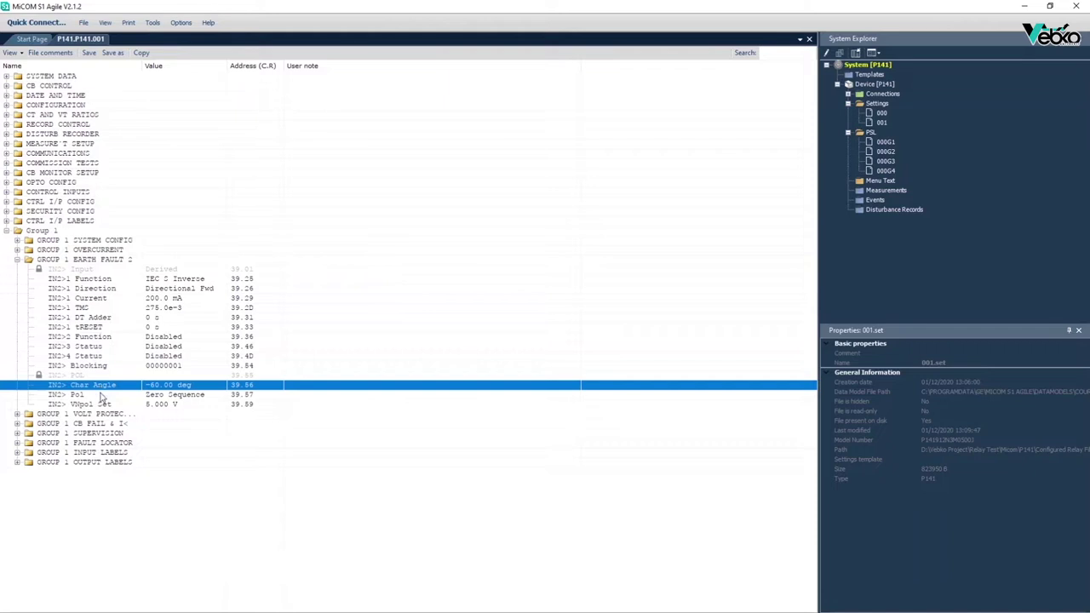
{"action": "left_click", "coordinate": [102, 405]}
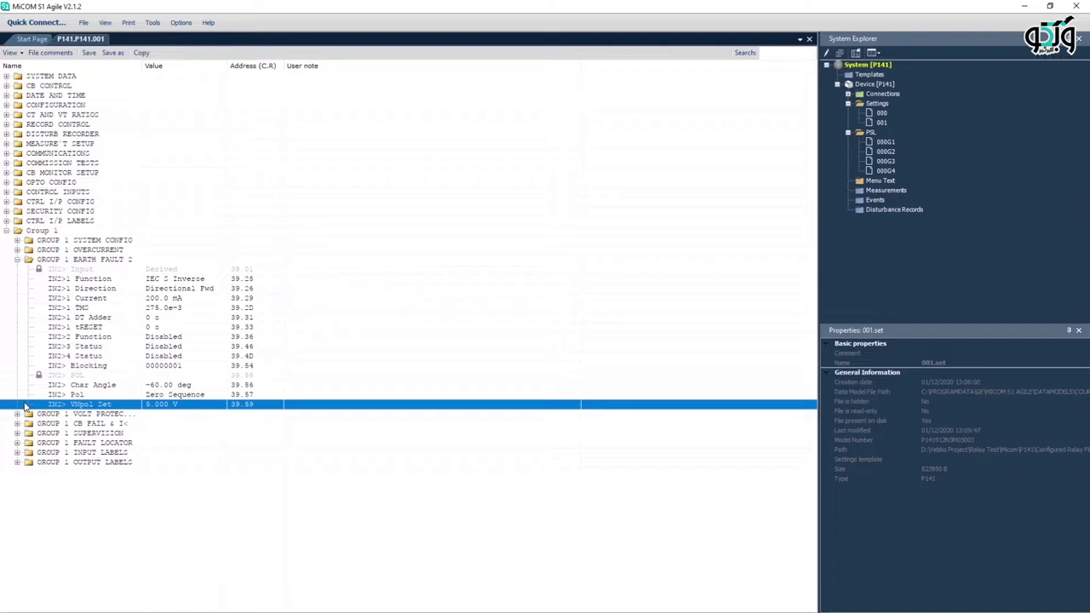
{"action": "double_click", "coordinate": [53, 368]}
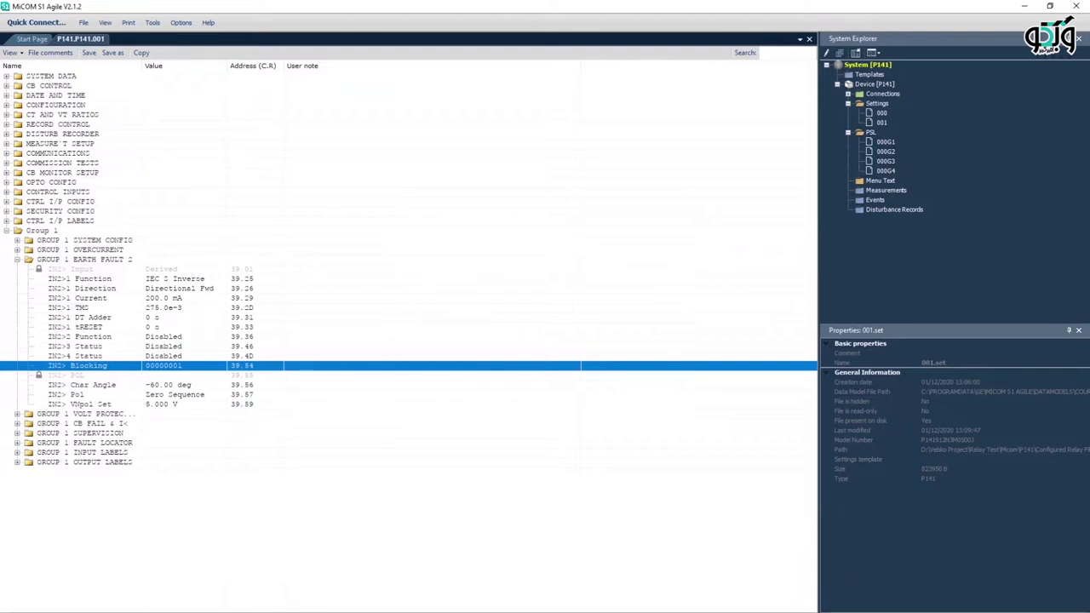
{"action": "double_click", "coordinate": [883, 144]}
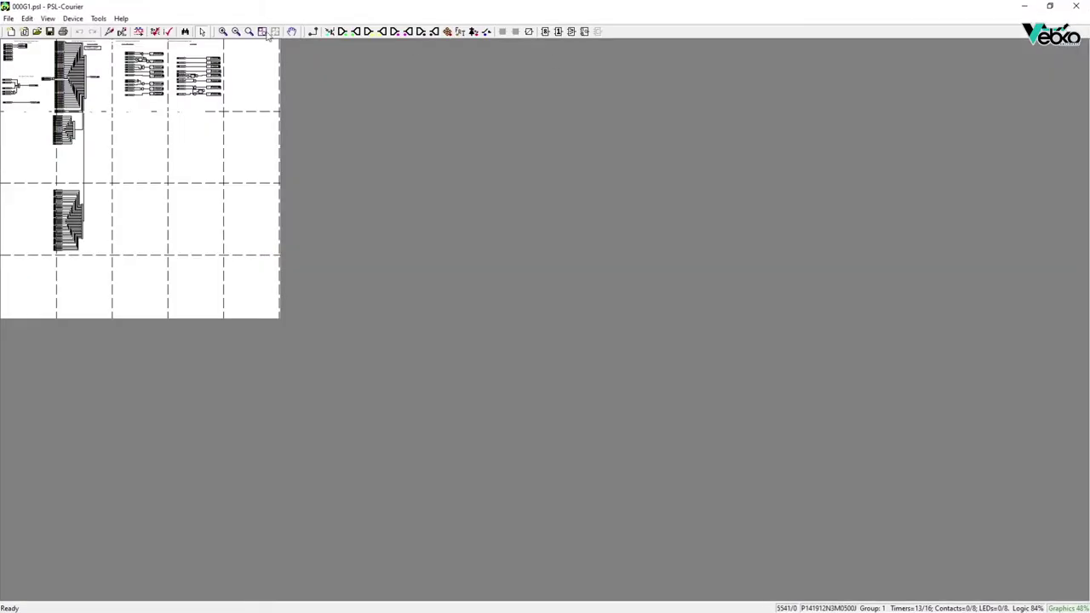
{"action": "left_click", "coordinate": [248, 32]}
{"action": "left_click", "coordinate": [188, 102]}
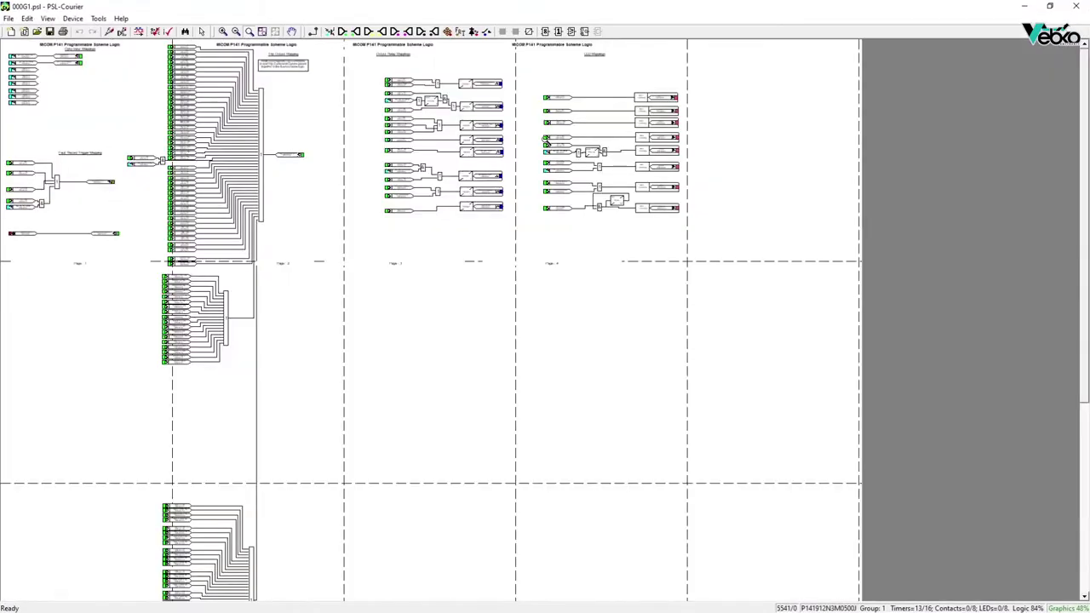
{"action": "left_click", "coordinate": [547, 142]}
{"action": "left_click", "coordinate": [638, 159]}
{"action": "left_click", "coordinate": [568, 269]}
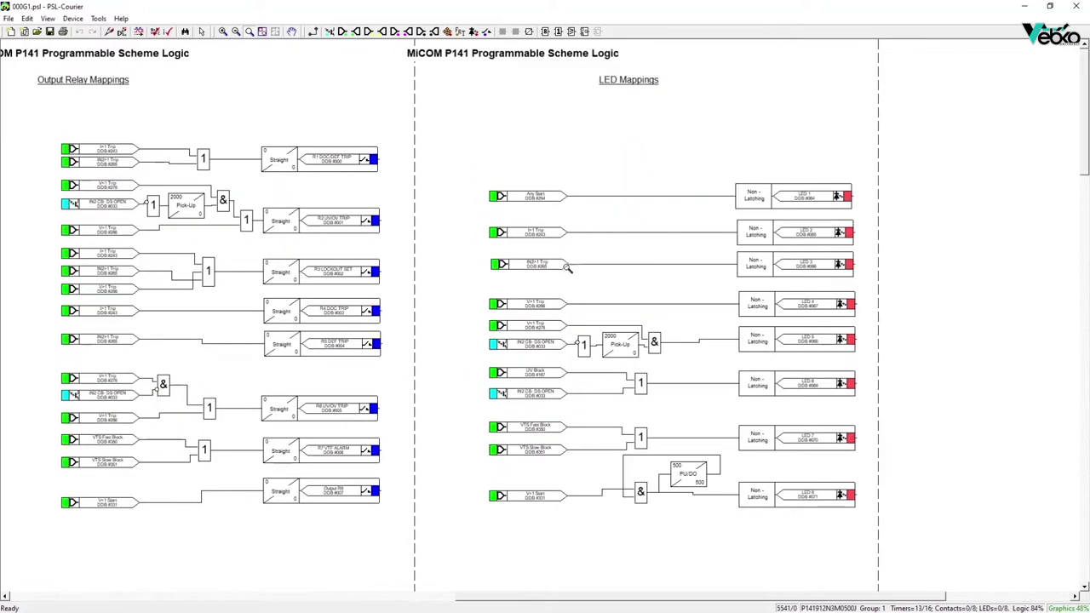
{"action": "left_click_drag", "start_coordinate": [556, 602], "coordinate": [34, 600]}
{"action": "left_click", "coordinate": [545, 266]}
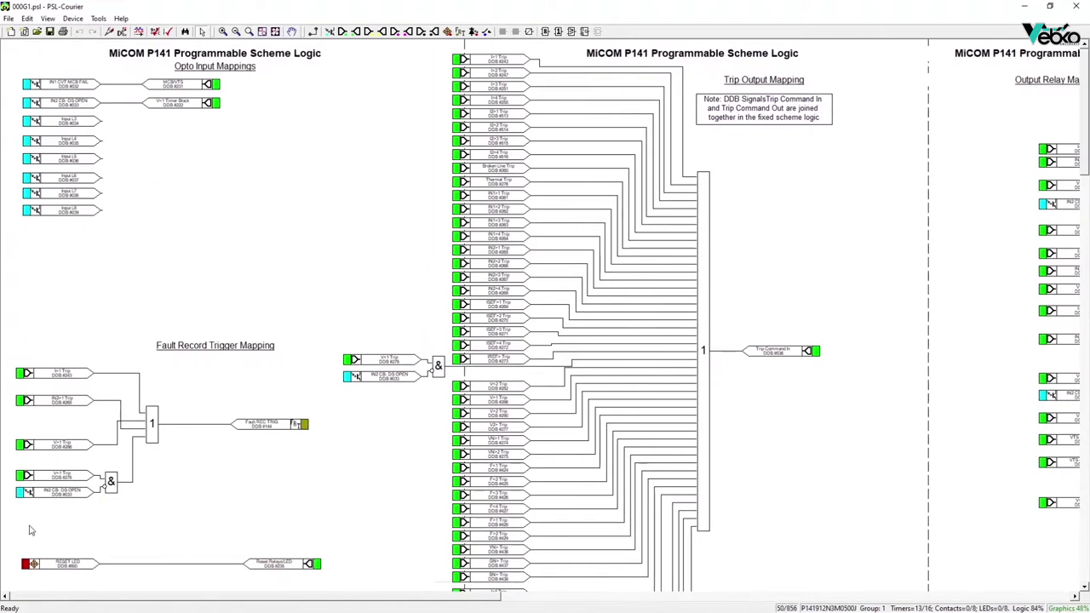
{"action": "left_click", "coordinate": [39, 402]}
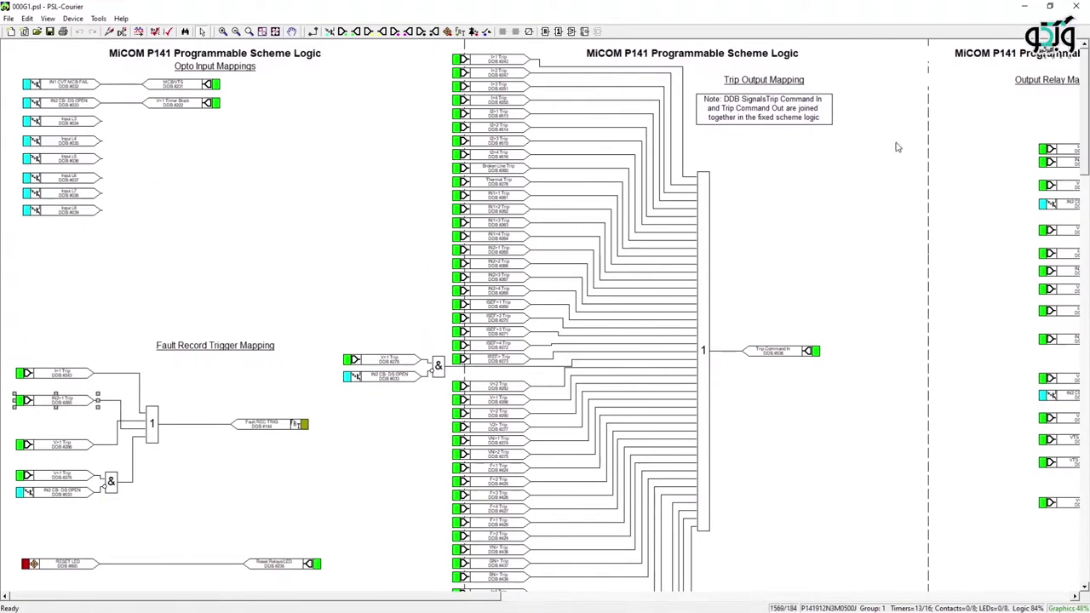
{"action": "left_click", "coordinate": [1076, 6]}
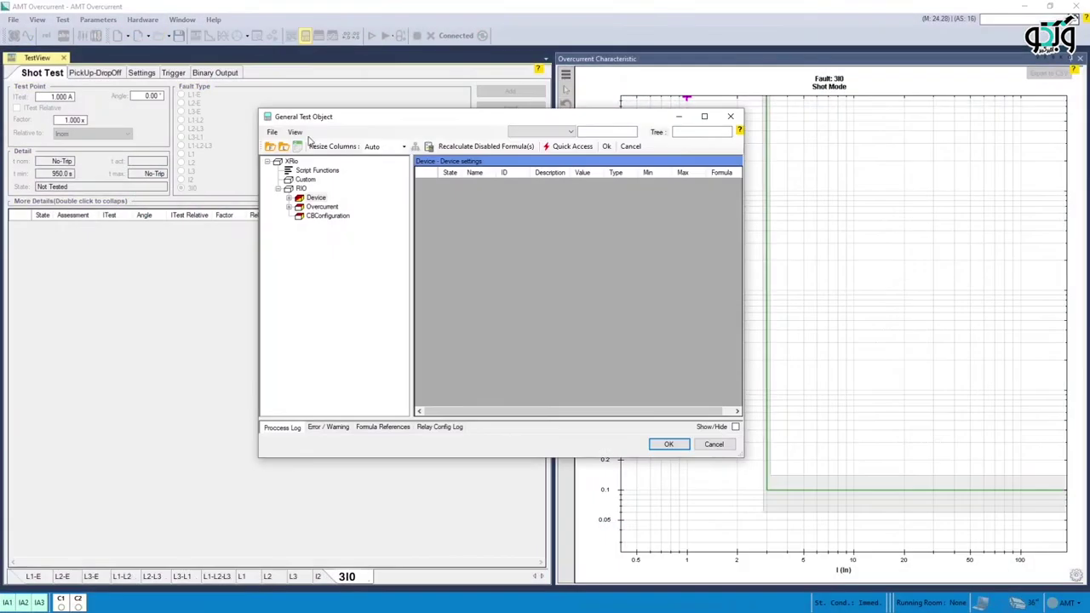
Step: In the Overcurrent protection parameters, replace the Phase element with a new Residual element
{"action": "left_click", "coordinate": [322, 206]}
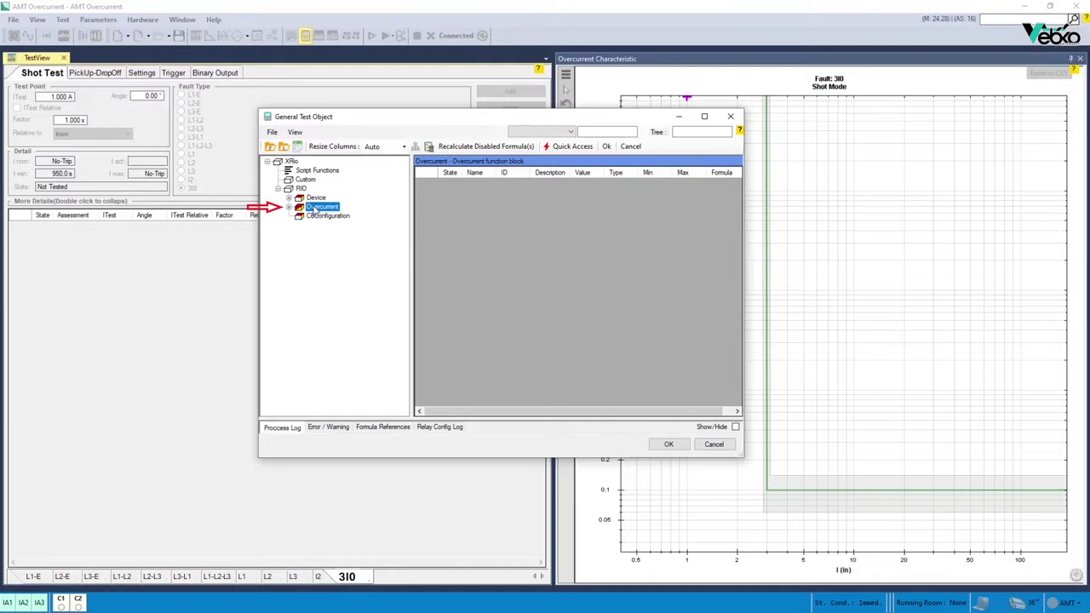
{"action": "double_click", "coordinate": [315, 210]}
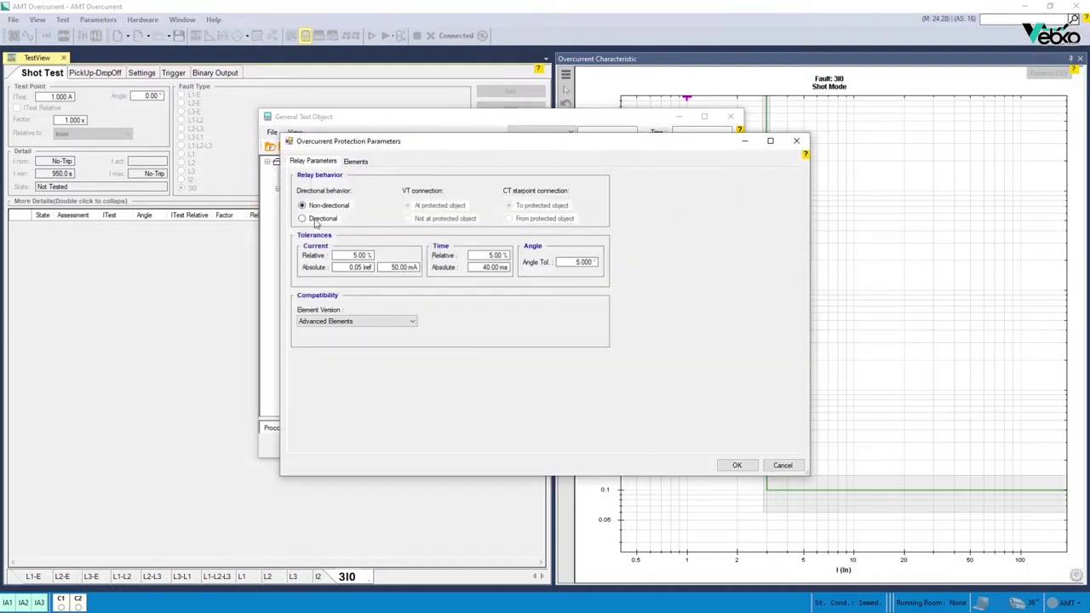
{"action": "left_click", "coordinate": [316, 219]}
{"action": "left_click", "coordinate": [355, 162]}
{"action": "left_click", "coordinate": [321, 218]}
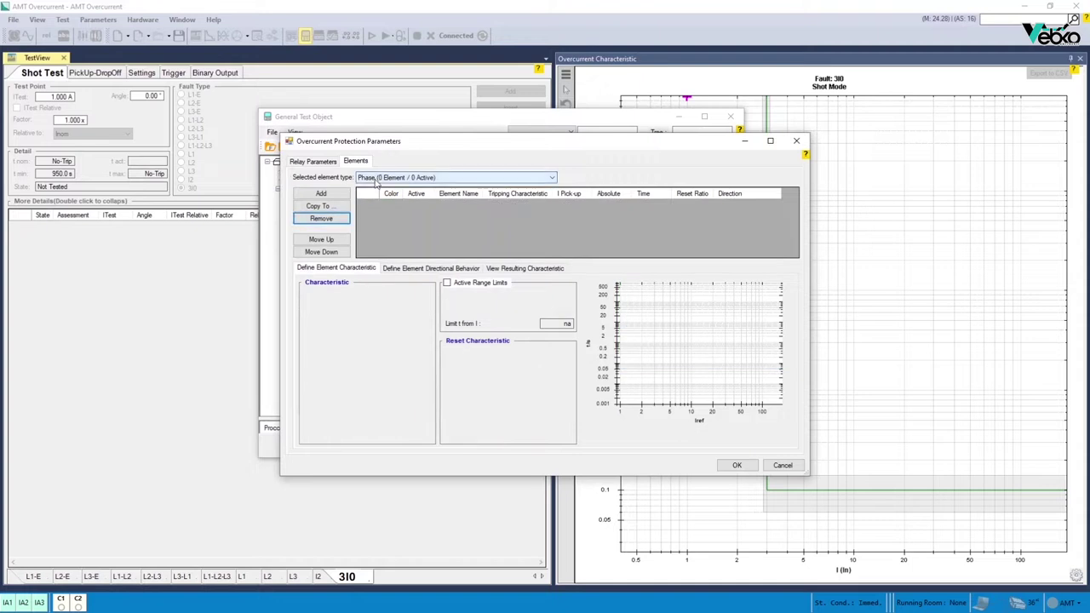
{"action": "left_click", "coordinate": [426, 177]}
{"action": "left_click", "coordinate": [383, 190]}
{"action": "left_click", "coordinate": [321, 194]}
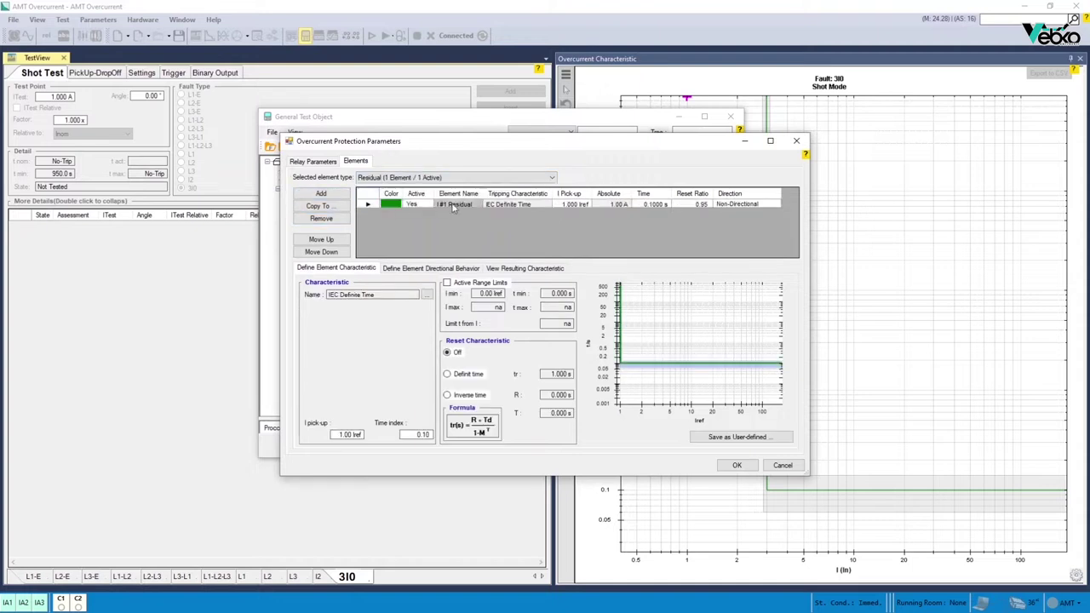
Step: Give the residual element IEC Normal Inverse, 0.2 Iref pickup, 0.275 time and Forward direction
{"action": "double_click", "coordinate": [497, 206]}
{"action": "double_click", "coordinate": [340, 245]}
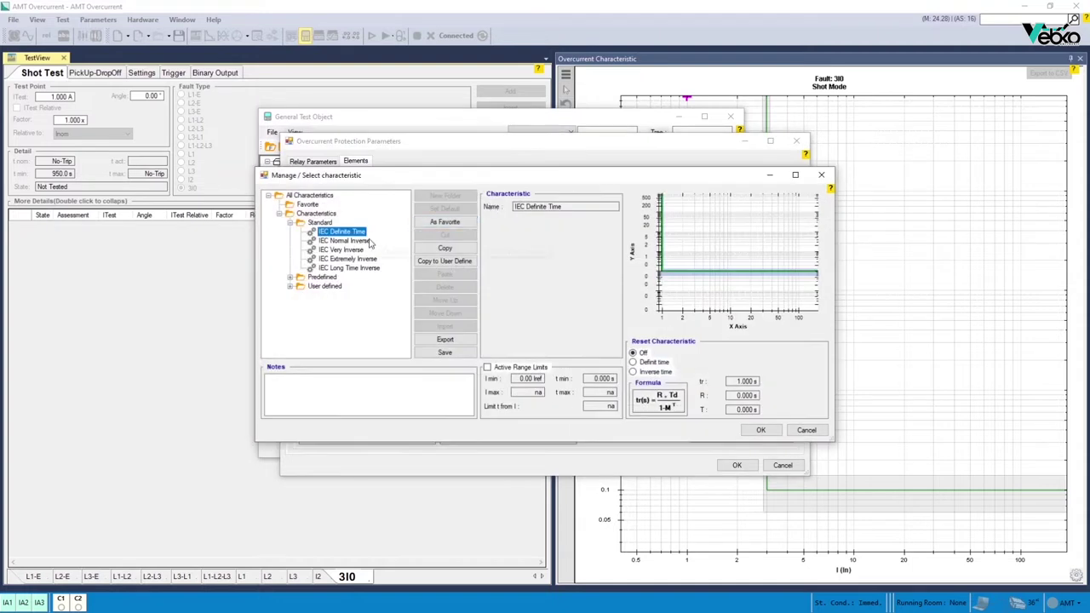
{"action": "double_click", "coordinate": [572, 204]}
{"action": "type", "text": "0.2 Iref"}
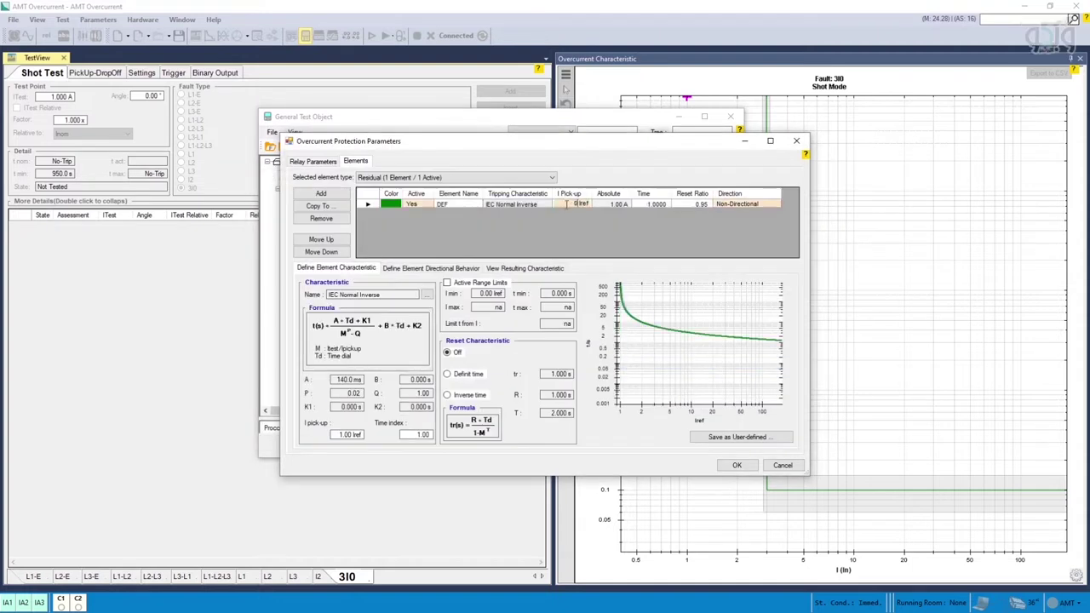
{"action": "left_click", "coordinate": [651, 204]}
{"action": "type", "text": "0"}
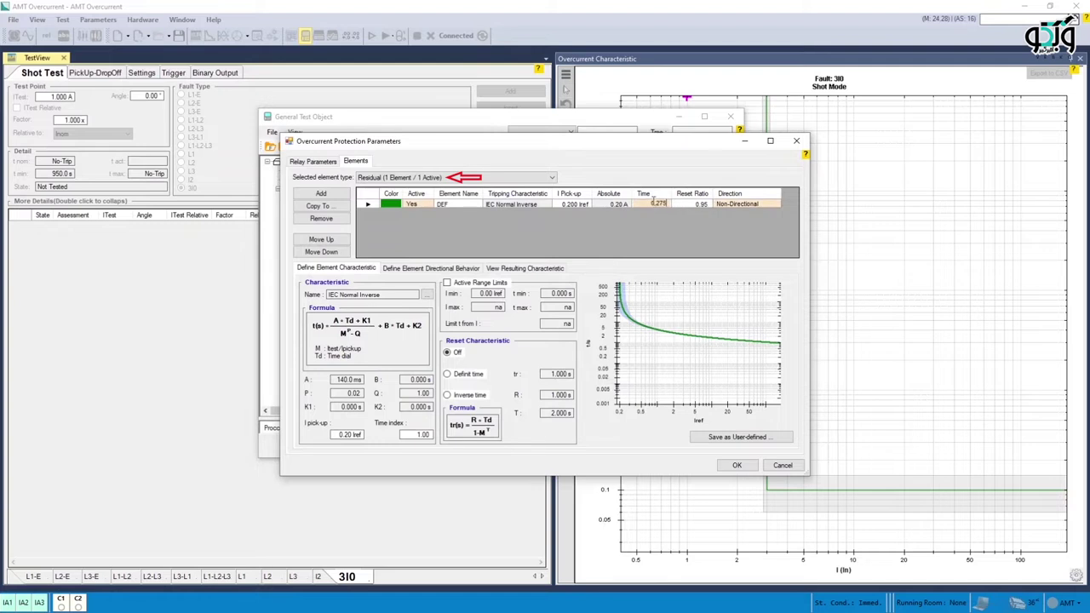
{"action": "type", "text": ".275"}
{"action": "left_click", "coordinate": [733, 204]}
{"action": "left_click", "coordinate": [734, 205]}
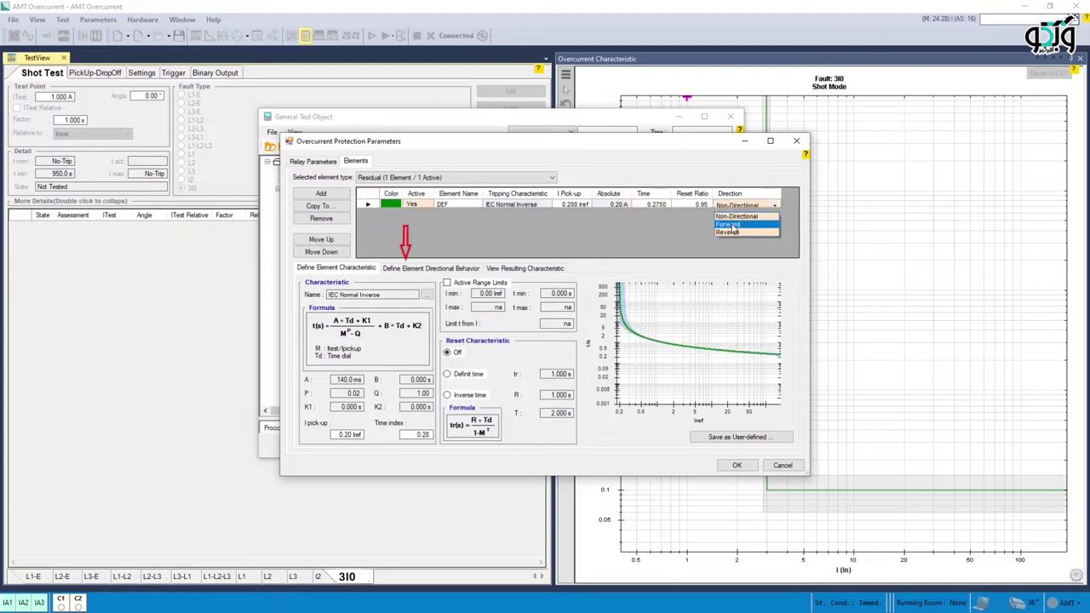
{"action": "left_click", "coordinate": [728, 224]}
Step: Check the -60° maximum torque angle in the directional sector and accept the settings
{"action": "left_click", "coordinate": [474, 269]}
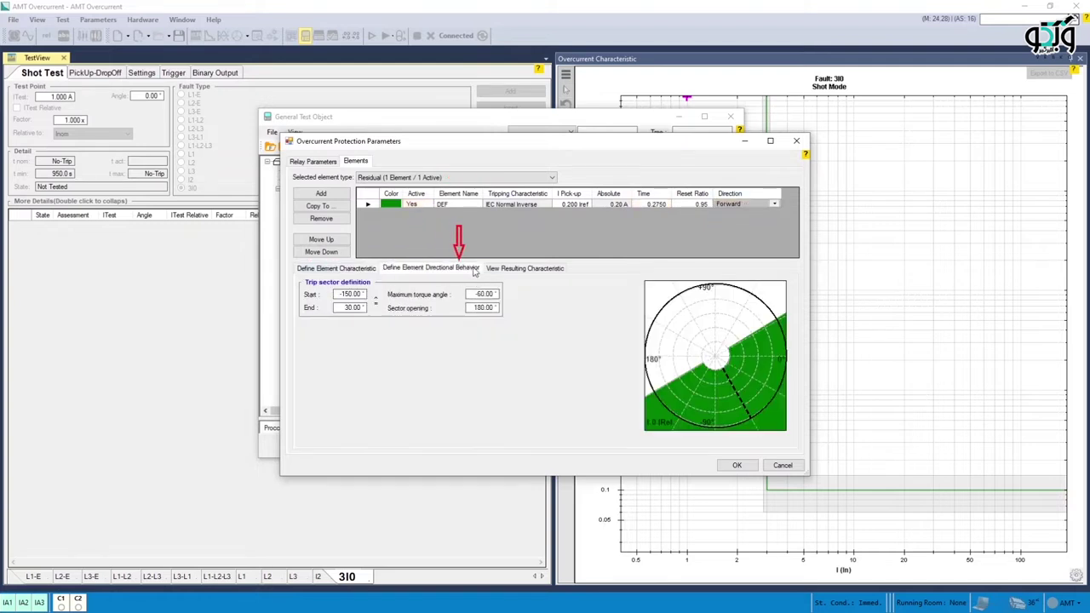
{"action": "double_click", "coordinate": [481, 294]}
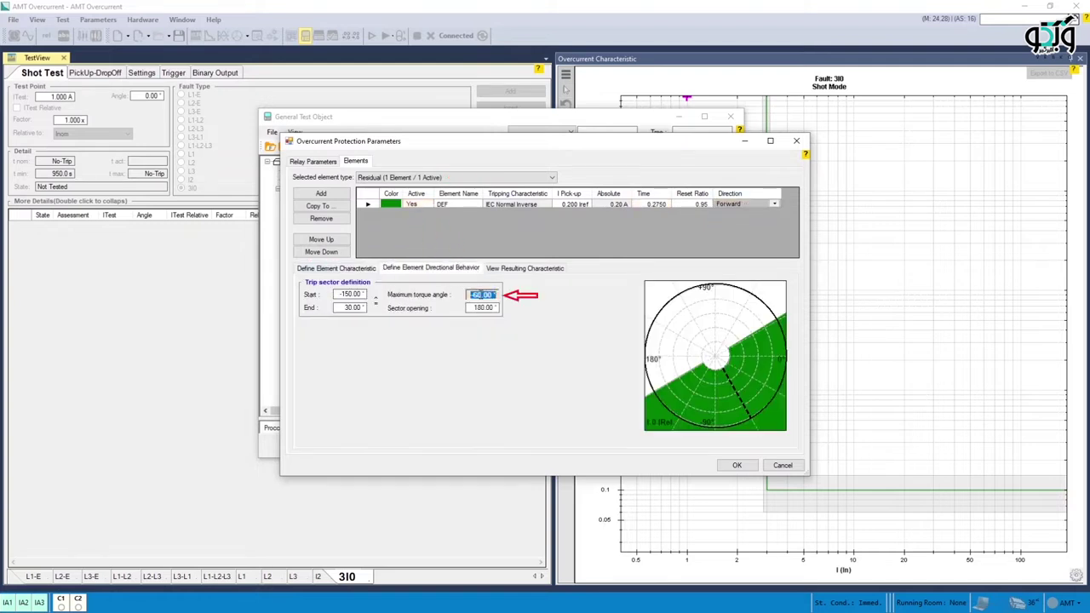
{"action": "left_click", "coordinate": [736, 465]}
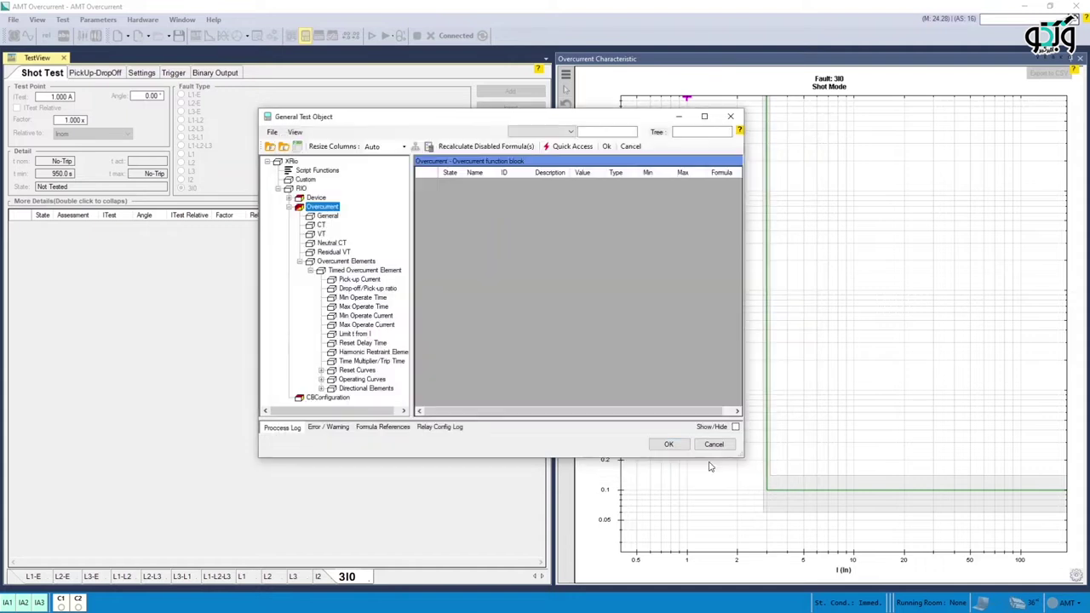
{"action": "left_click", "coordinate": [707, 449]}
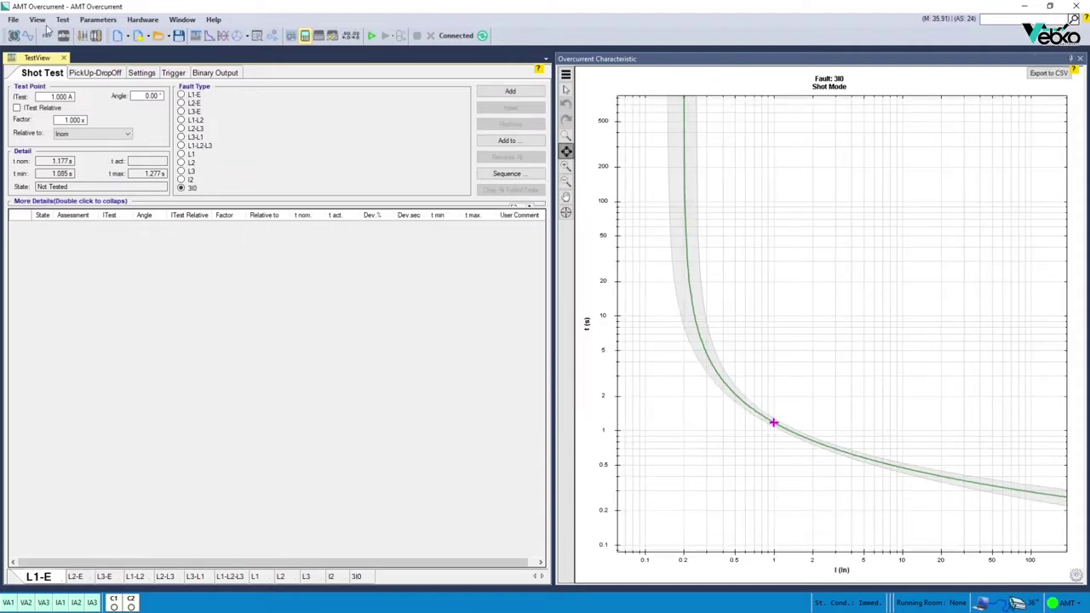
Step: In Medium Detail View, add a -60° shot at factor 2 relative to DEF (400 mA)
{"action": "left_click", "coordinate": [38, 19]}
{"action": "left_click", "coordinate": [70, 189]}
{"action": "left_click", "coordinate": [133, 96]}
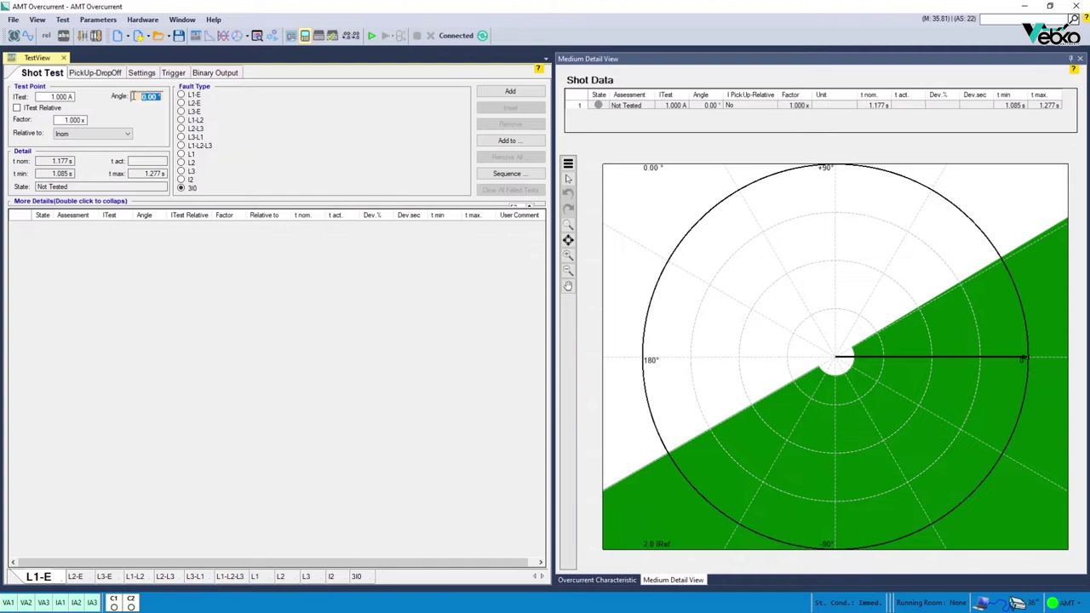
{"action": "type", "text": "-6"}
{"action": "key", "text": "Return"}
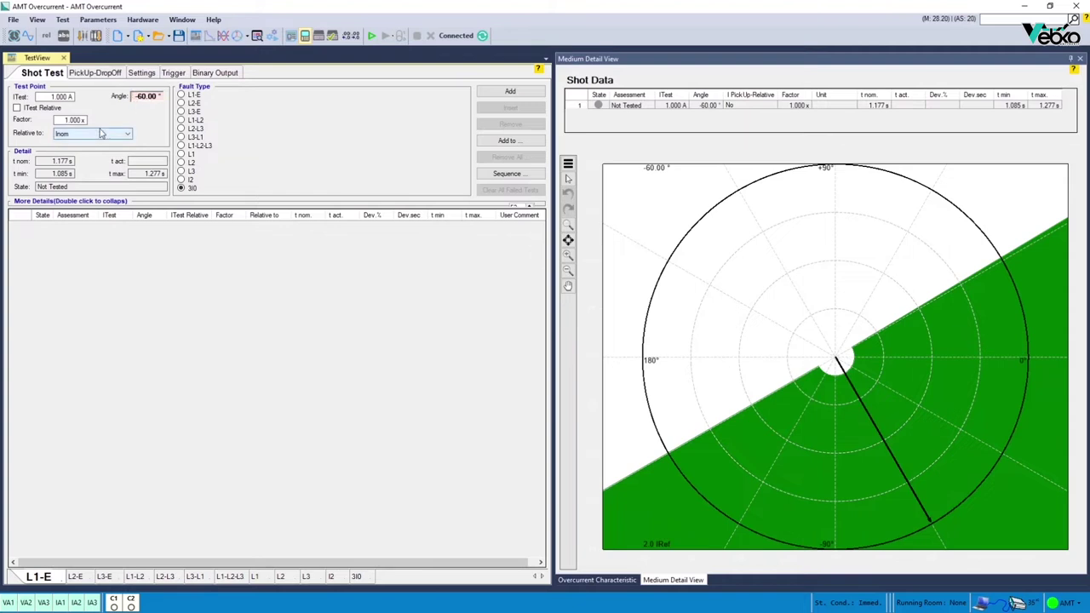
{"action": "left_click", "coordinate": [85, 133]}
{"action": "left_click", "coordinate": [72, 153]}
{"action": "left_click", "coordinate": [72, 120]}
{"action": "type", "text": "2"}
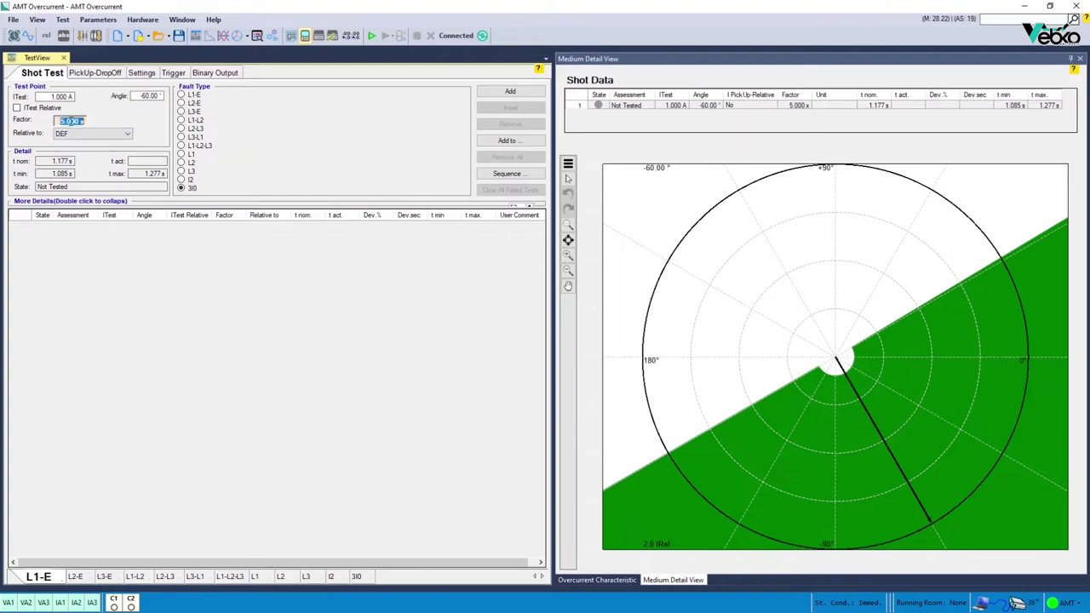
{"action": "key", "text": "Return"}
{"action": "left_click", "coordinate": [510, 91]}
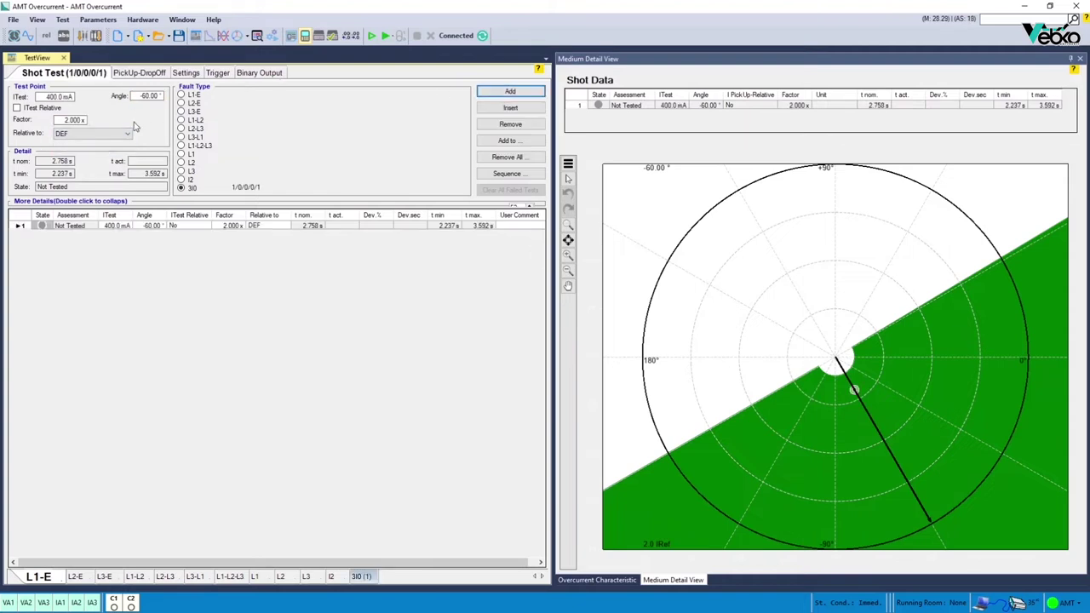
Step: Run the 2× shot, then add and run a 4× (800 mA) shot; both pass
{"action": "left_click", "coordinate": [382, 38]}
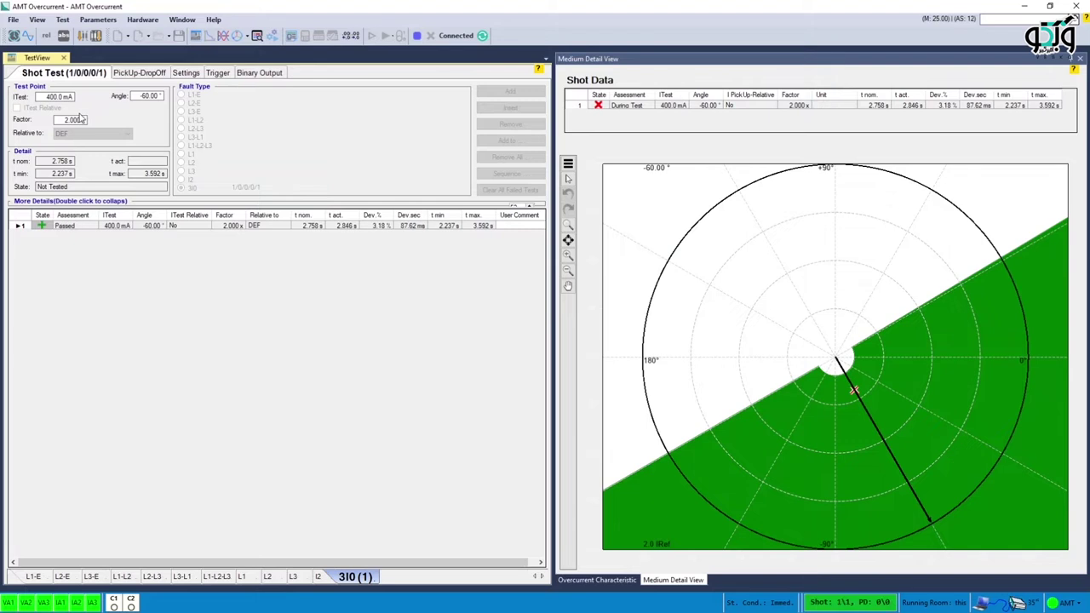
{"action": "double_click", "coordinate": [73, 120]}
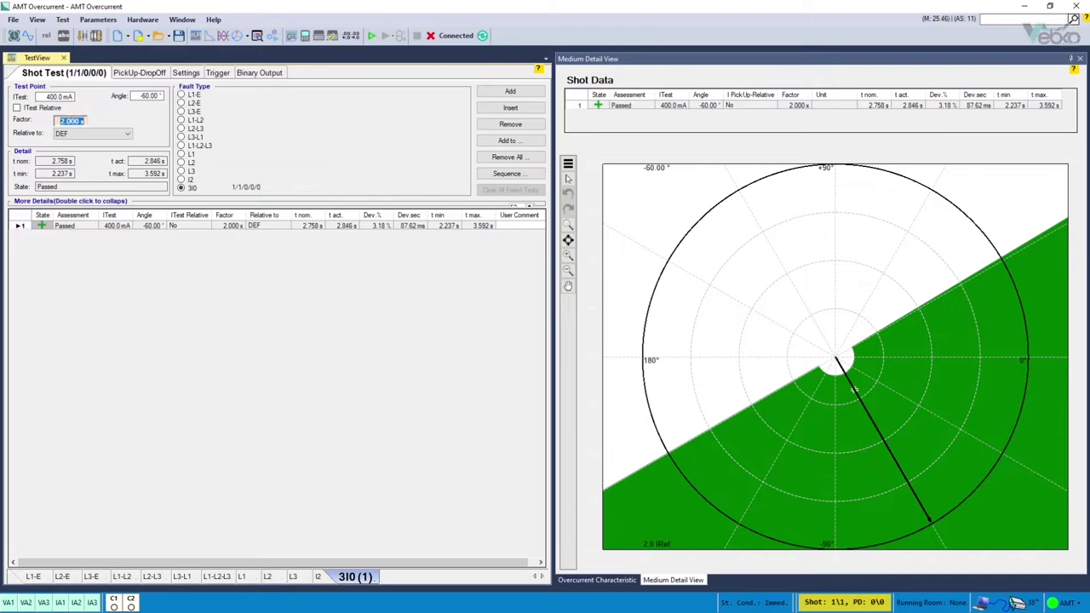
{"action": "type", "text": "4"}
{"action": "key", "text": "Return"}
{"action": "left_click", "coordinate": [509, 91]}
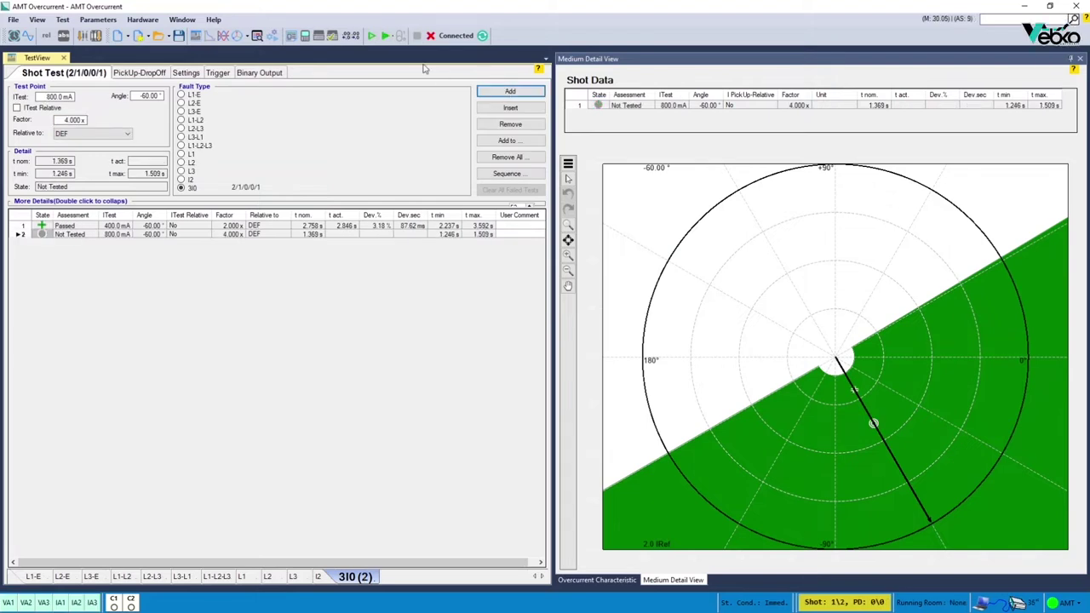
{"action": "left_click", "coordinate": [385, 35]}
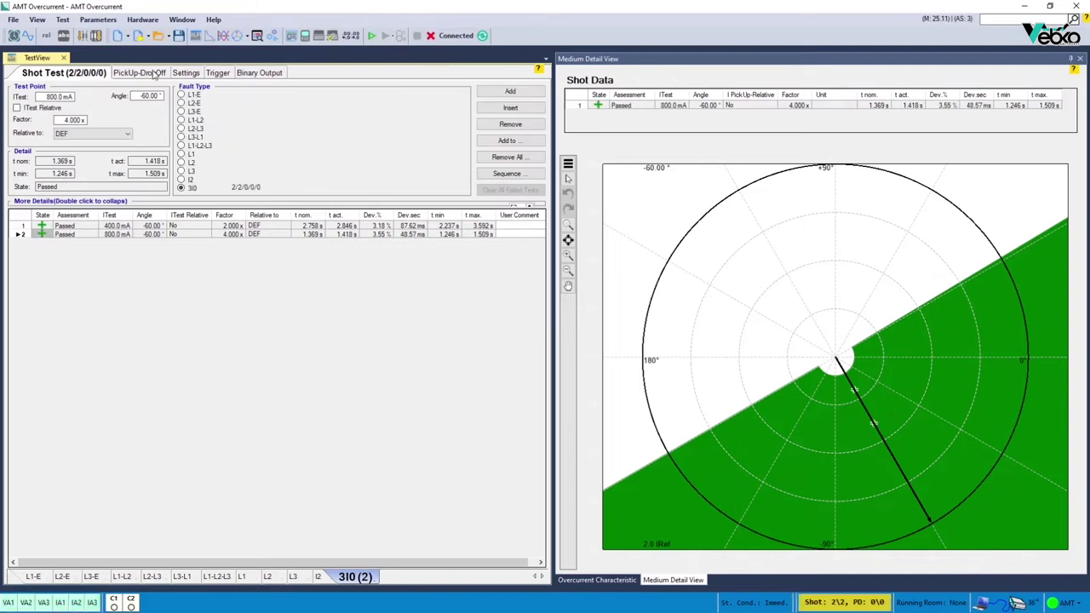
{"action": "left_click", "coordinate": [430, 36]}
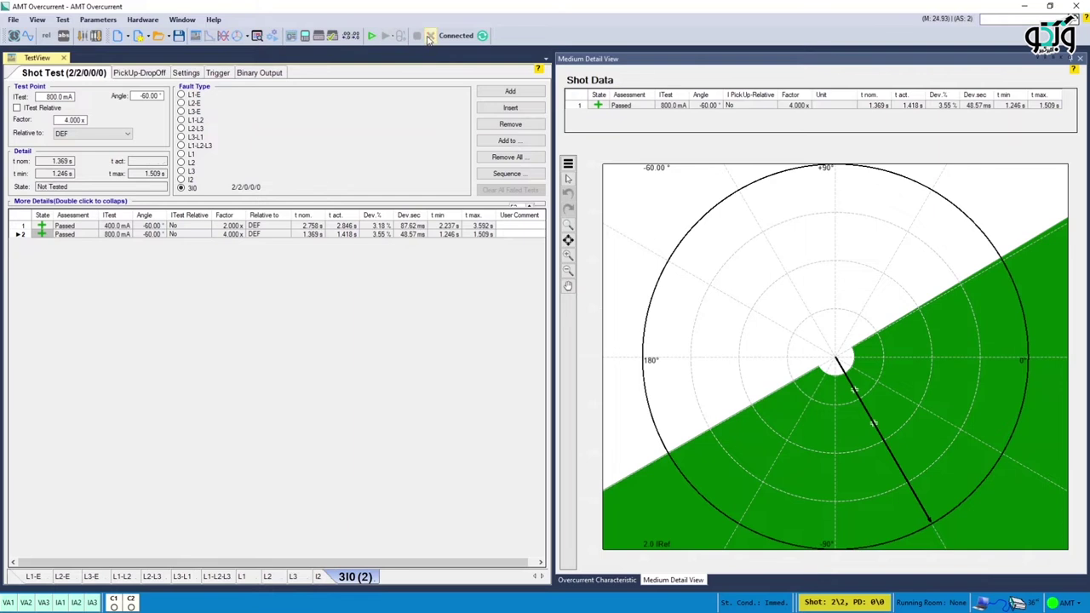
Step: On the PickUp-DropOff test, set pickup to 0.2 (200 mA) and the angle to -60°
{"action": "left_click", "coordinate": [135, 75]}
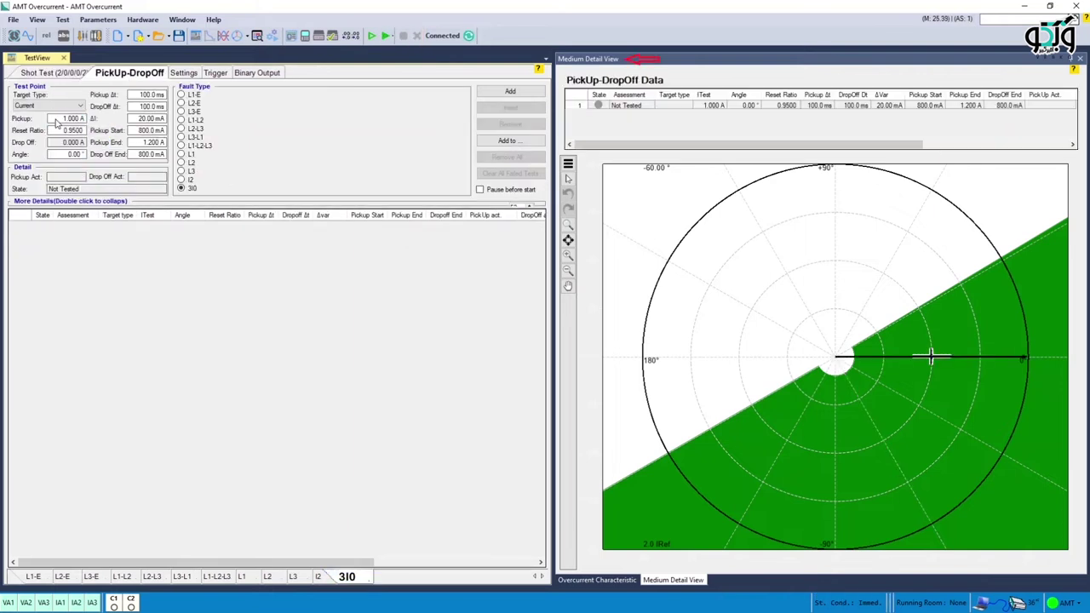
{"action": "left_click", "coordinate": [56, 124]}
{"action": "type", "text": "0.2"}
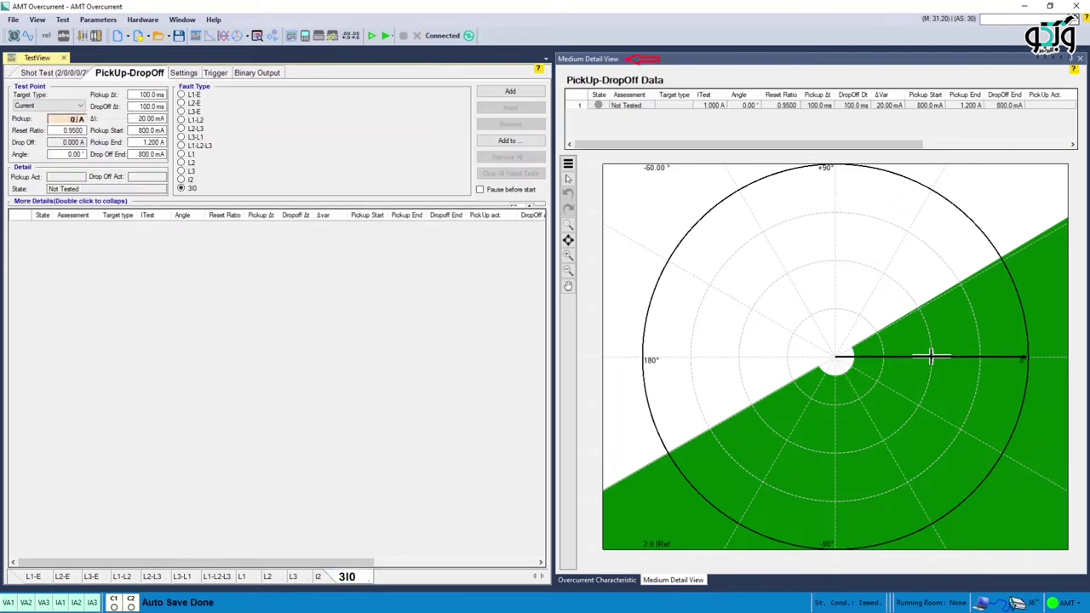
{"action": "key", "text": "Return"}
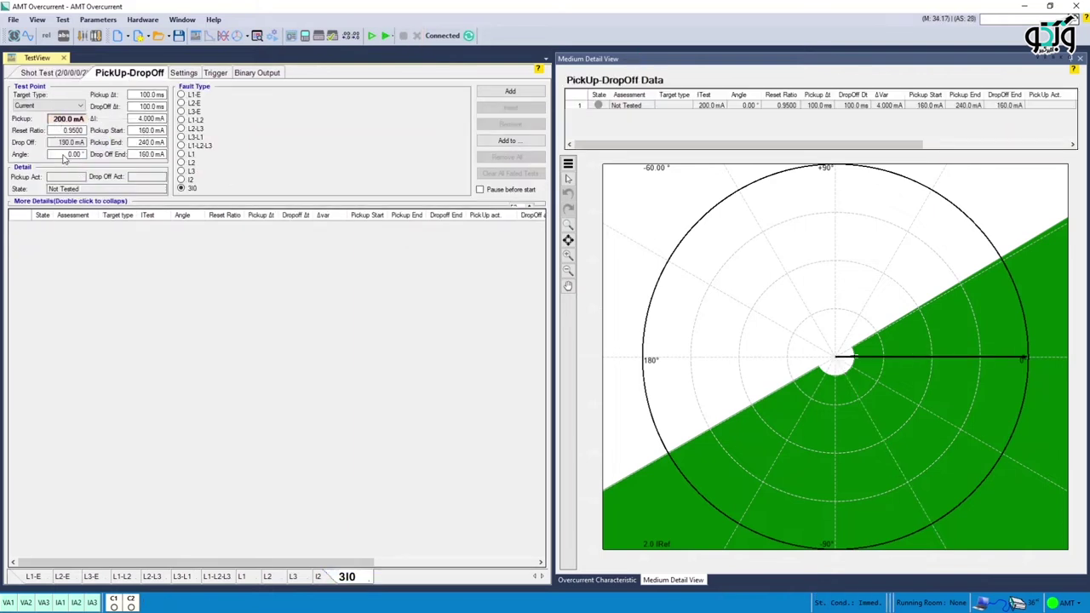
{"action": "left_click", "coordinate": [66, 157]}
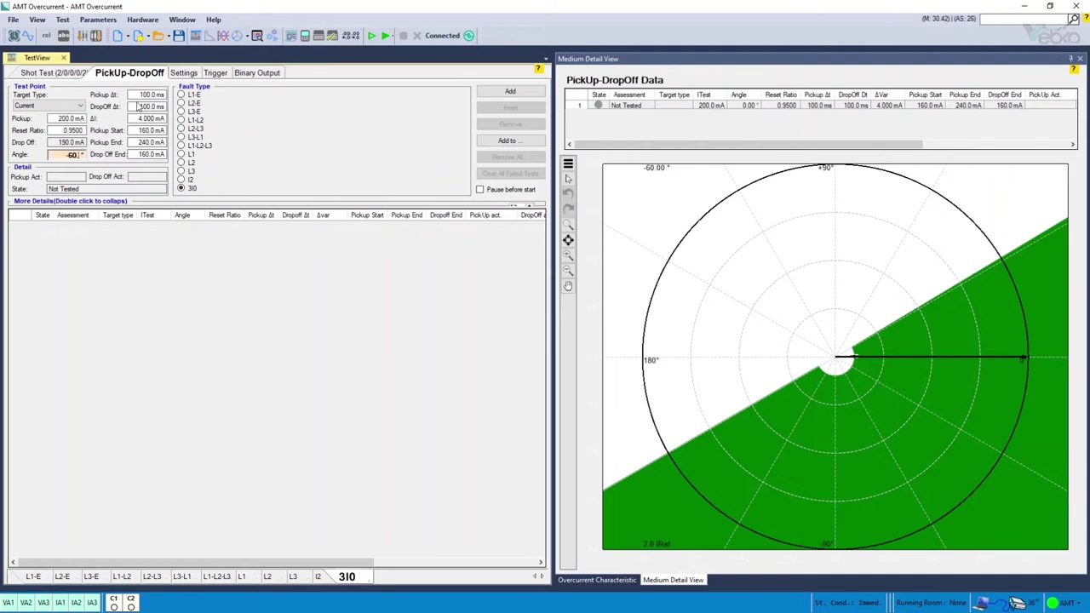
{"action": "type", "text": "-60"}
{"action": "key", "text": "Return"}
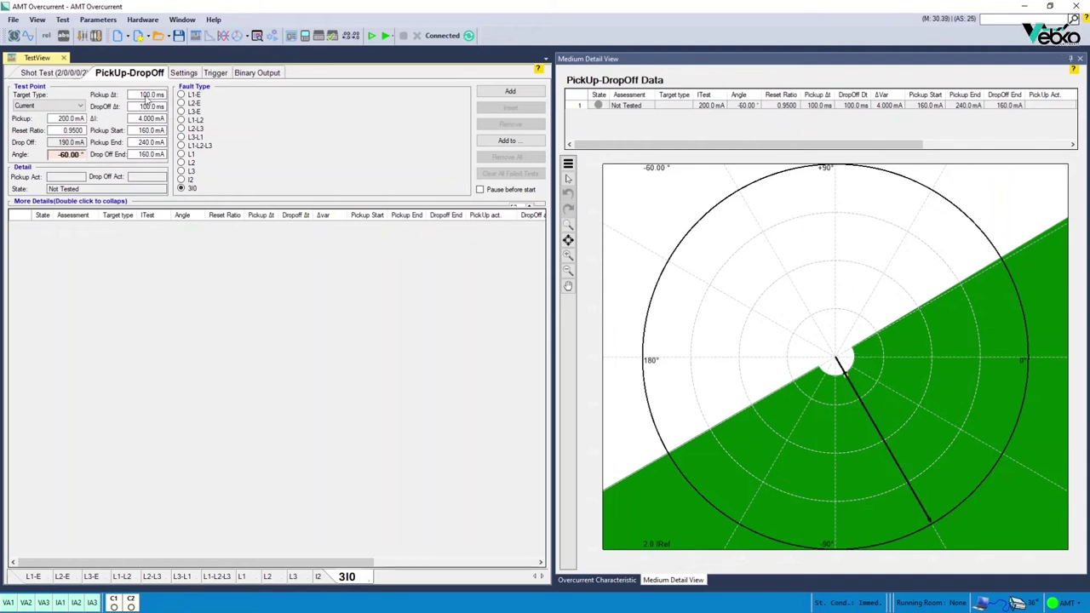
Step: Set both the pickup and dropoff time steps to 1 s
{"action": "left_click", "coordinate": [160, 95]}
{"action": "type", "text": "1"}
{"action": "key", "text": "Return"}
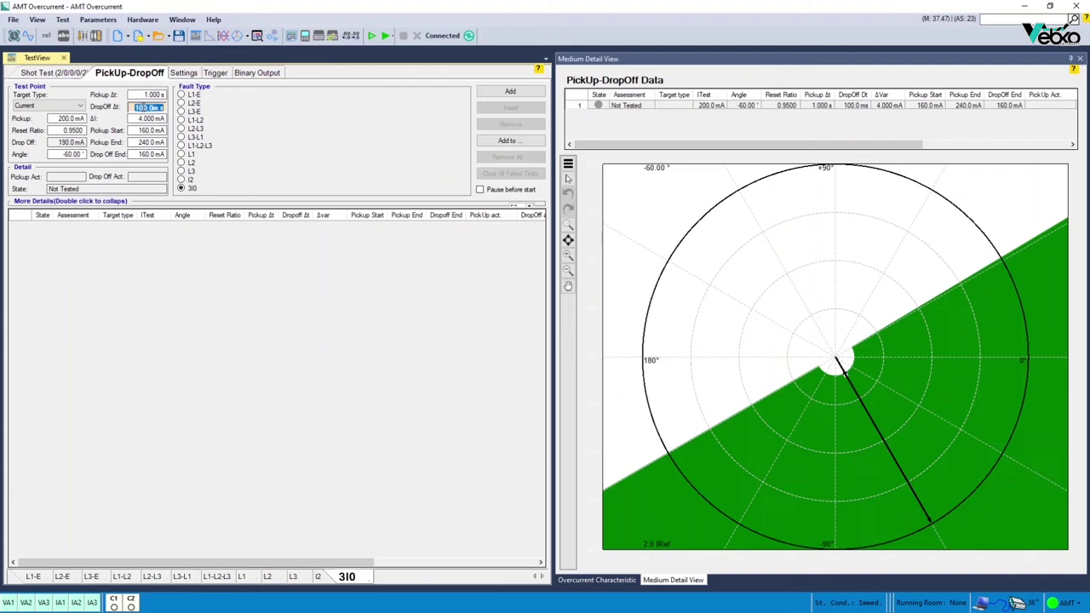
{"action": "left_click", "coordinate": [157, 108]}
{"action": "type", "text": "1"}
{"action": "key", "text": "Return"}
Step: Check the timing settings, leaving the trigger on the start contact, then view the trigger conditions
{"action": "left_click", "coordinate": [183, 77]}
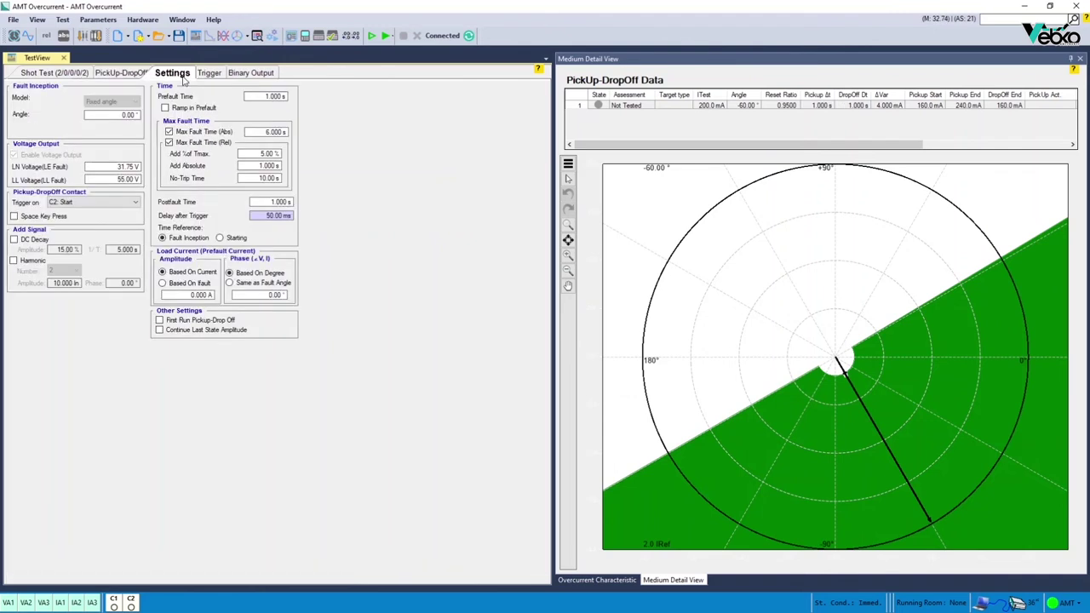
{"action": "left_click", "coordinate": [43, 217]}
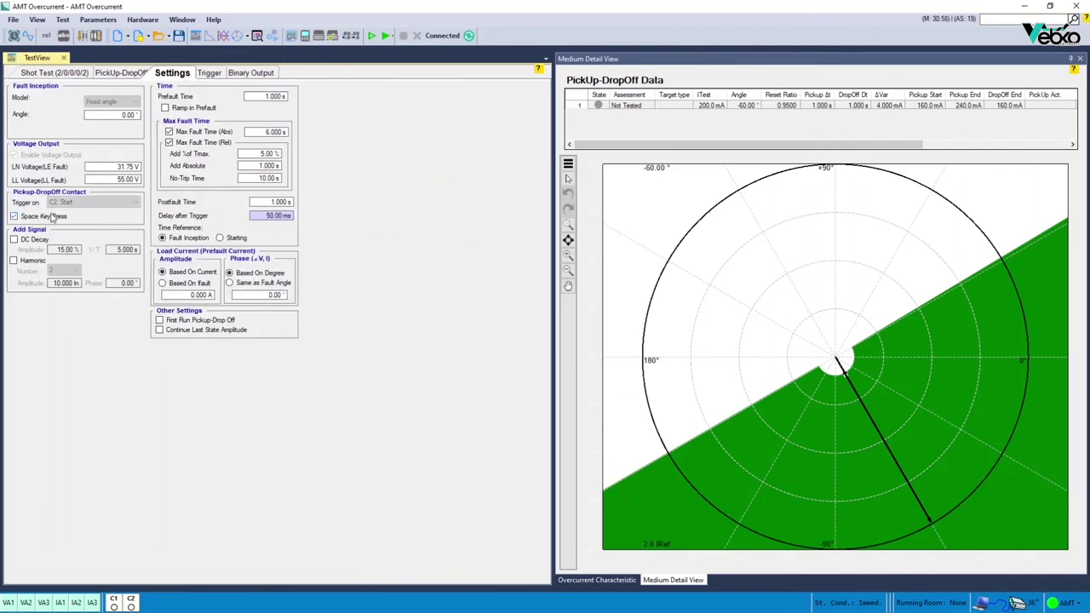
{"action": "left_click", "coordinate": [55, 217]}
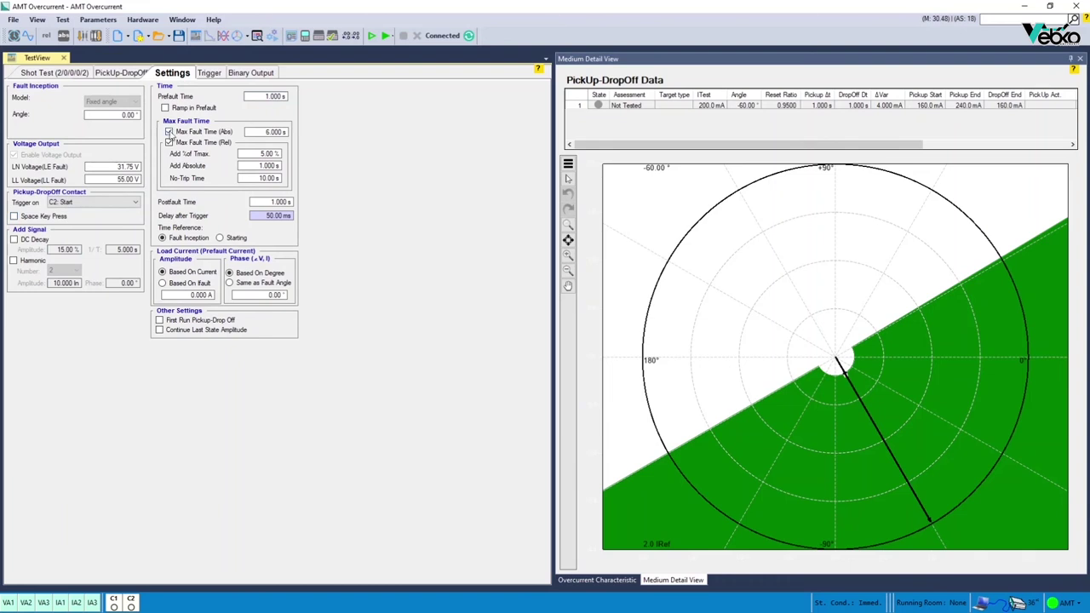
{"action": "left_click", "coordinate": [208, 73]}
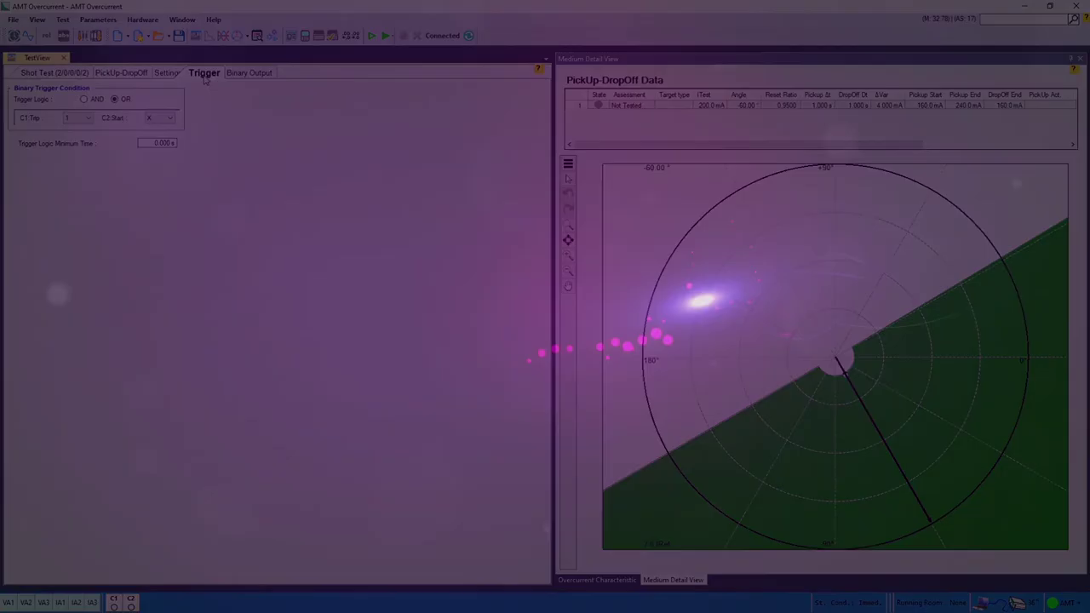